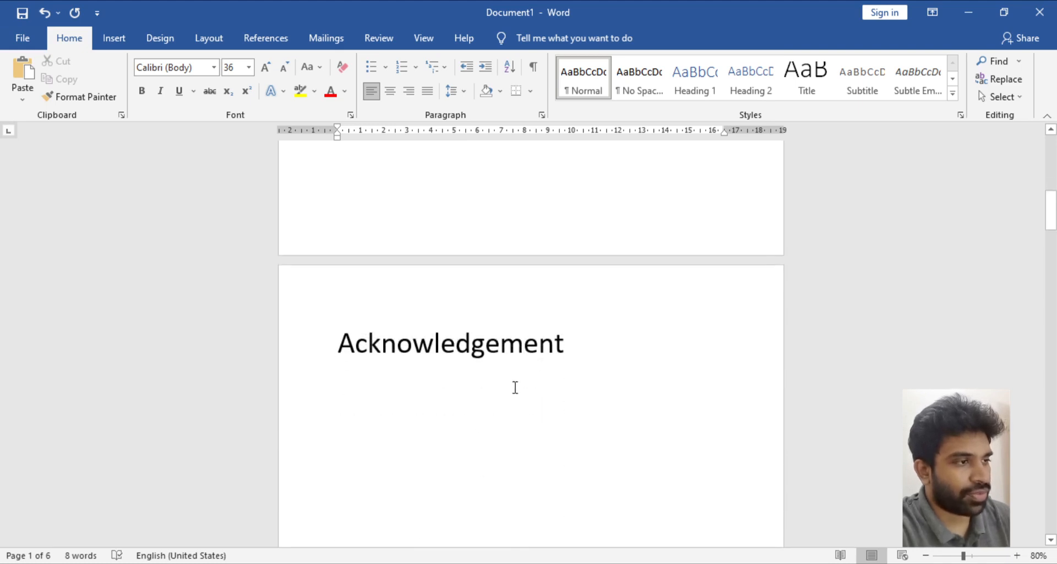
Look through the document's pages from Acknowledgement to Methodology, zooming out to 50% to see several pages side by side
scroll(548, 435, down, 8)
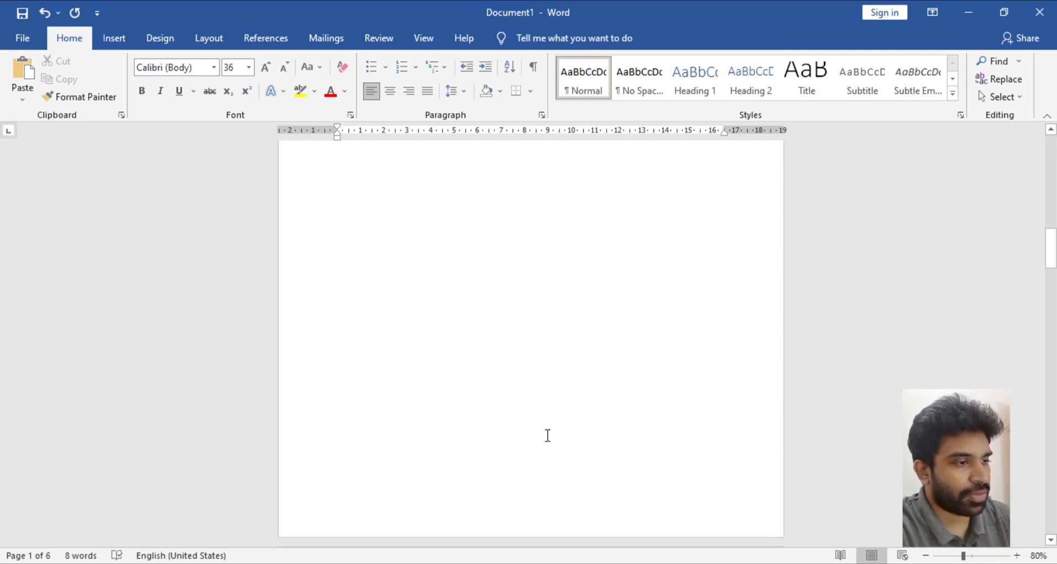
scroll(517, 468, down, 6)
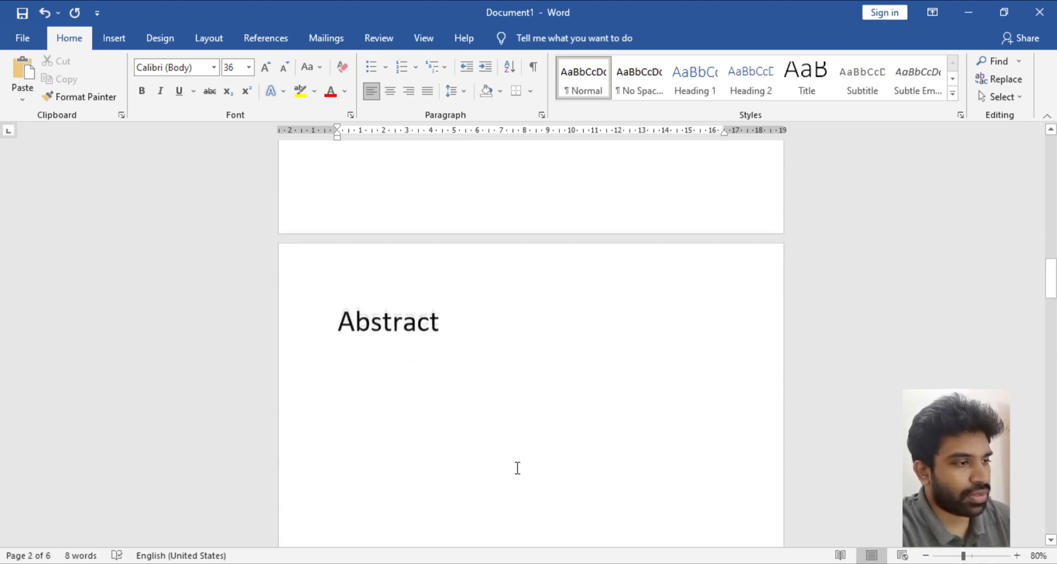
scroll(517, 468, down, 10)
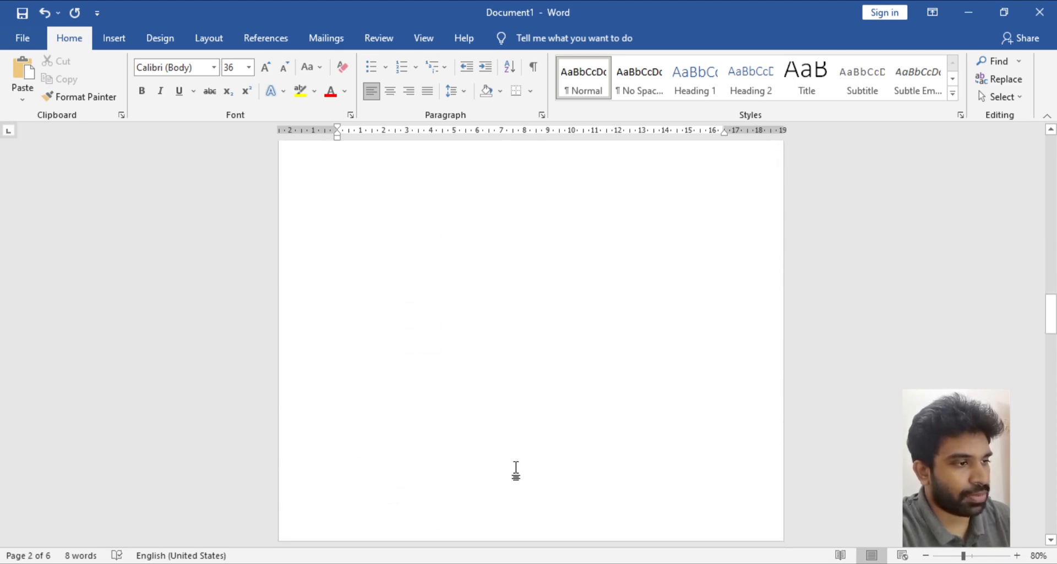
scroll(517, 468, down, 5)
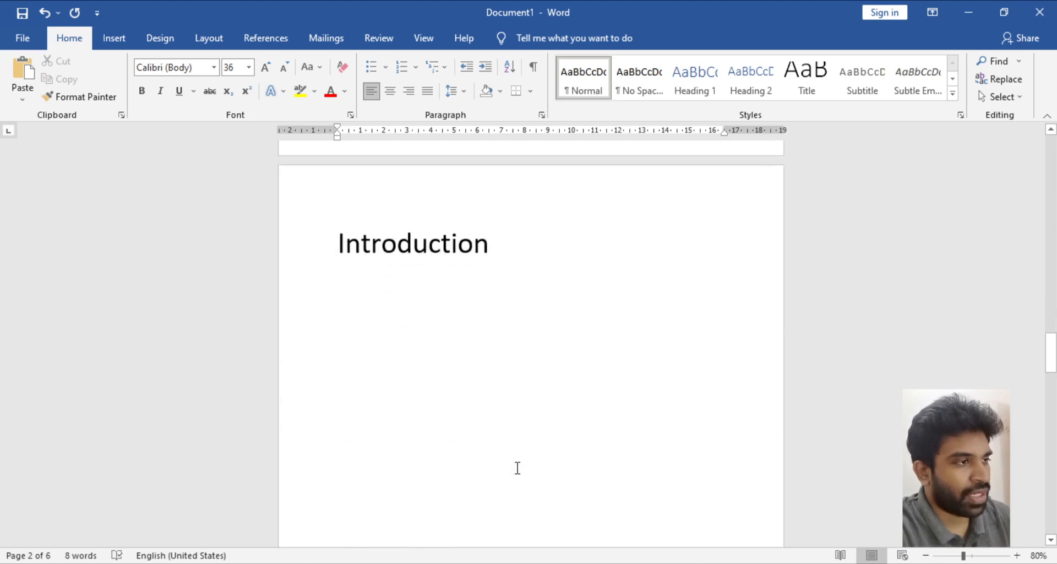
scroll(518, 468, down, 7)
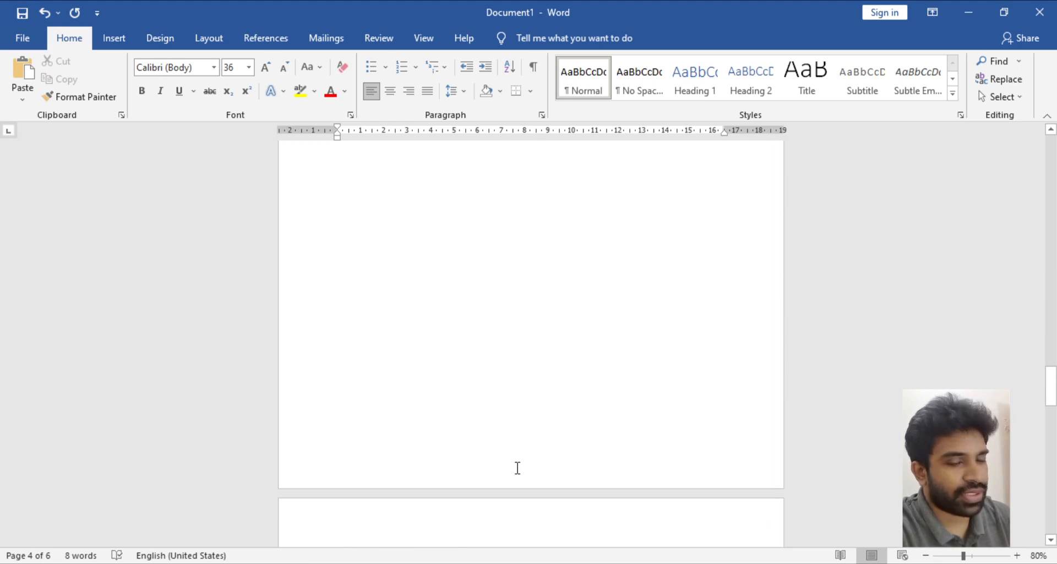
ctrl+scroll(529, 435, down, 3)
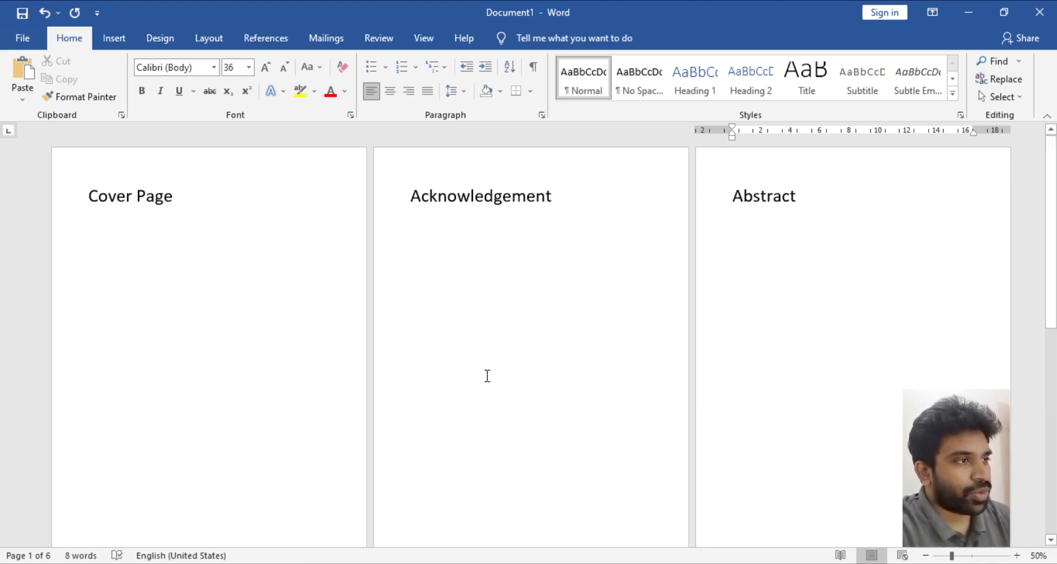
scroll(518, 419, down, 2)
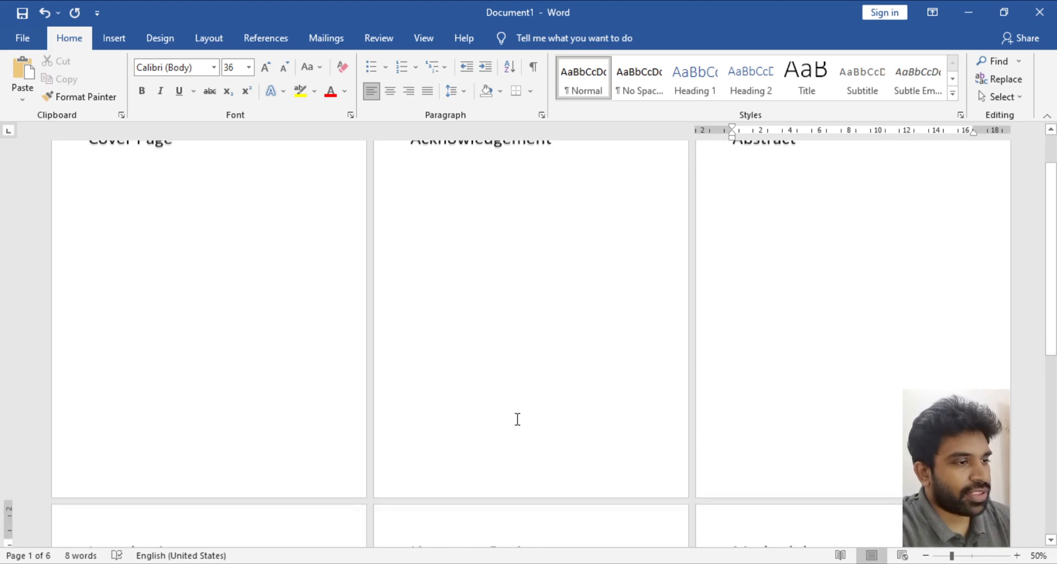
scroll(517, 419, up, 3)
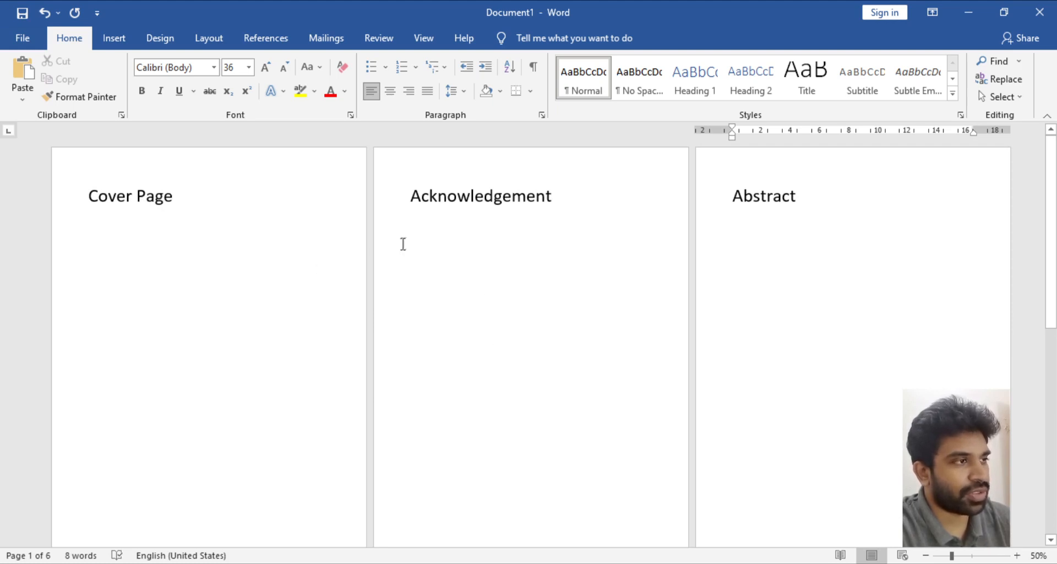
Insert a Next Page section break before the Acknowledgement heading
click(484, 484)
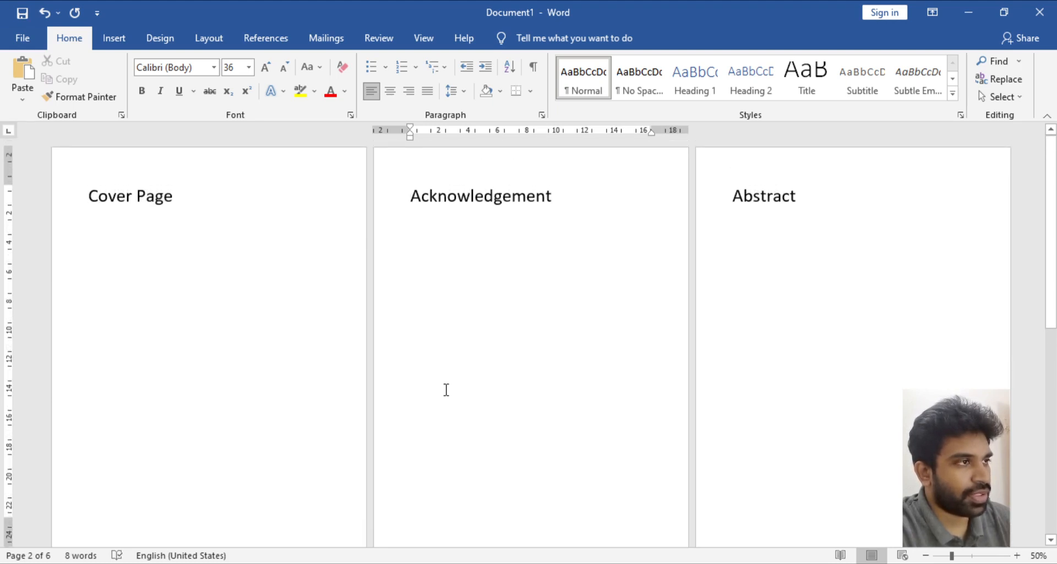
click(424, 37)
click(210, 38)
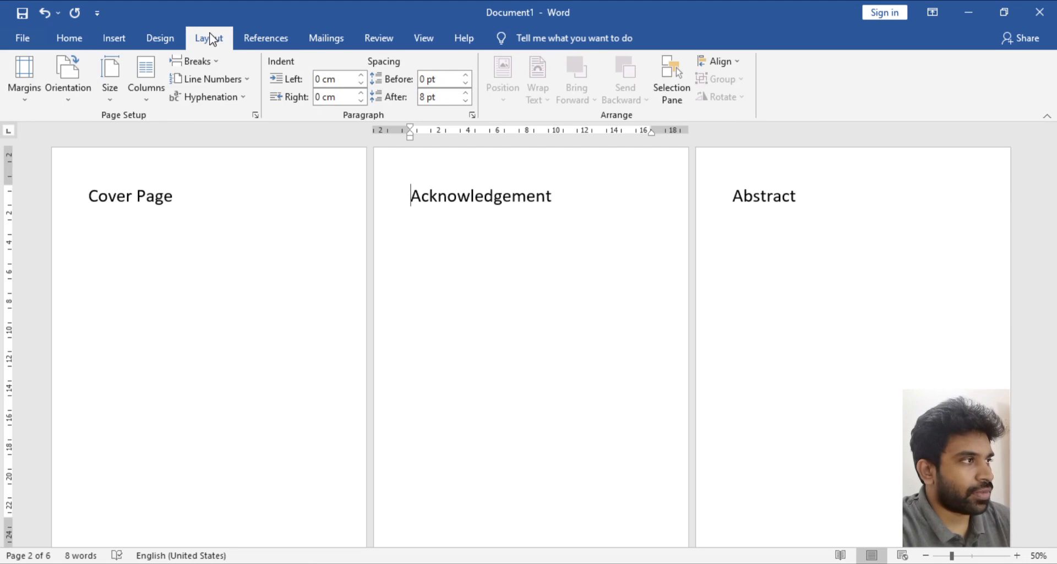
click(206, 65)
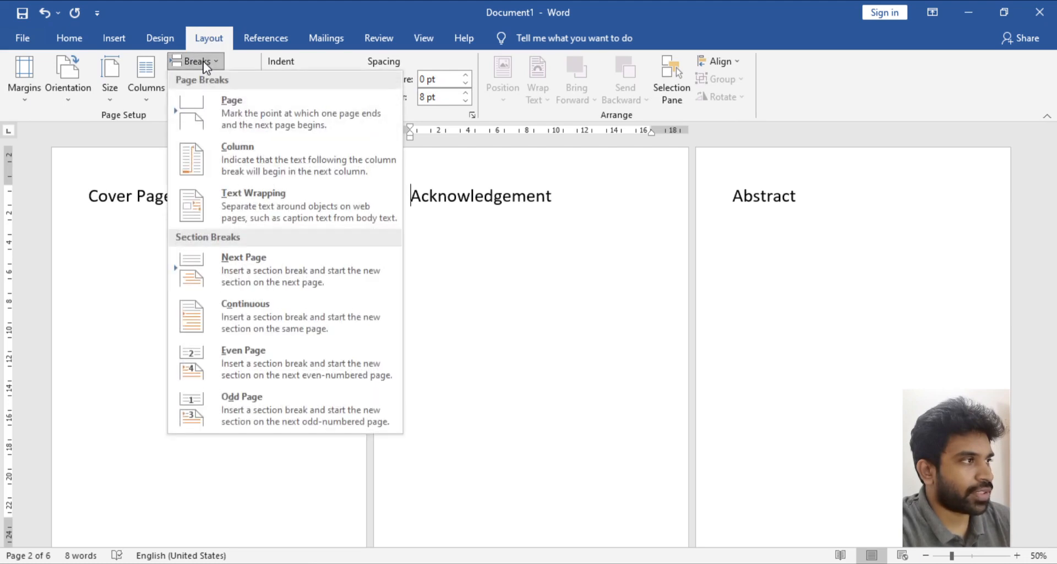
click(279, 269)
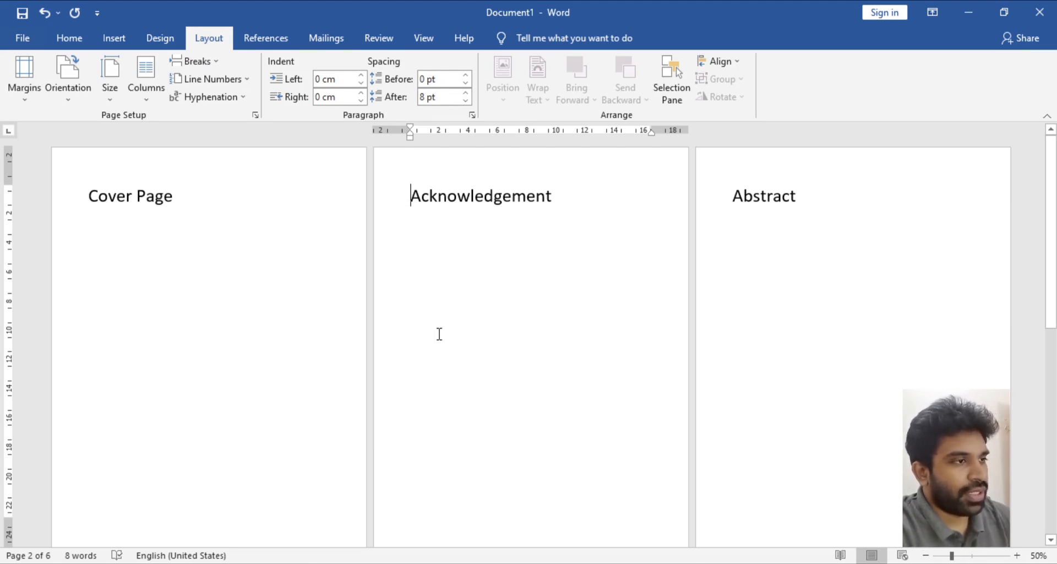
Unlink the Acknowledgement page's footer from the previous section and leave footer editing
scroll(439, 334, down, 1)
scroll(440, 334, up, 1)
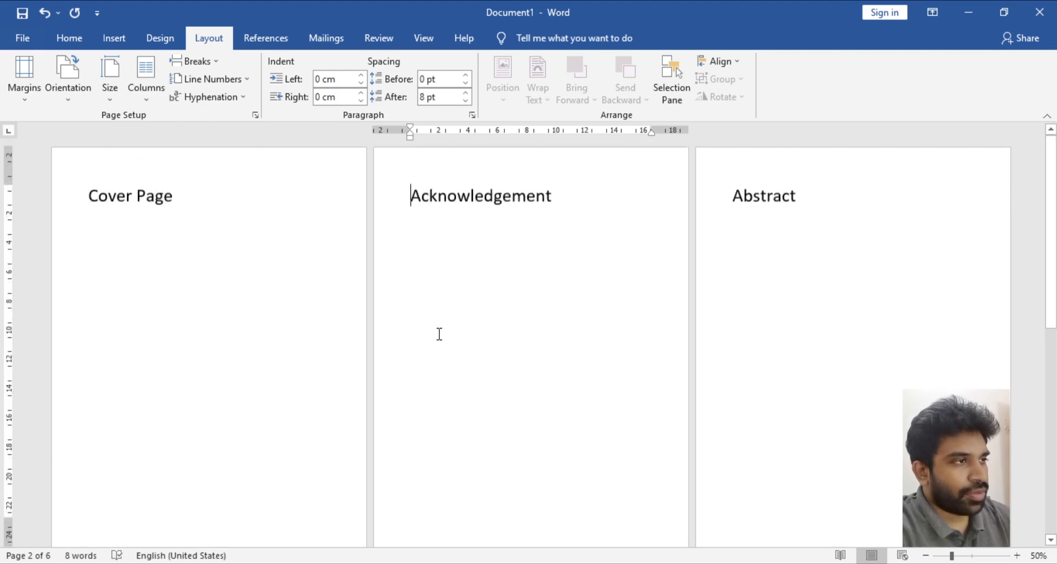
scroll(440, 334, down, 1)
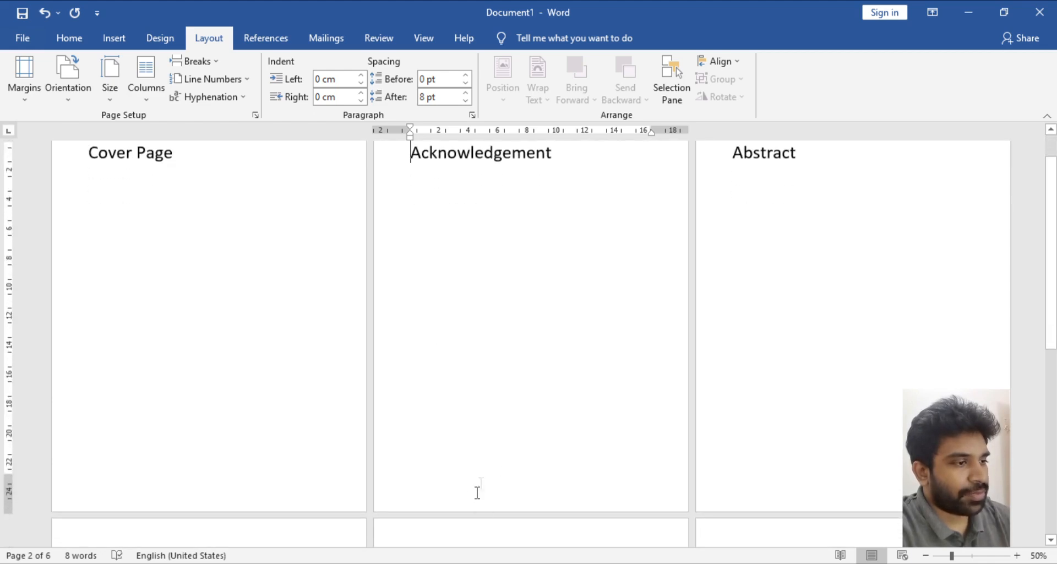
double_click(531, 495)
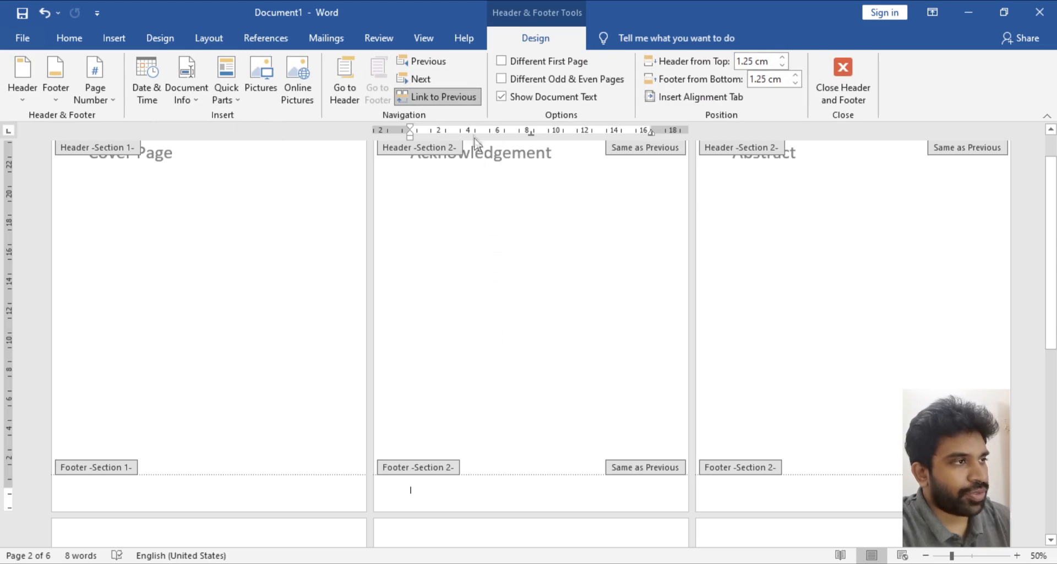
click(468, 105)
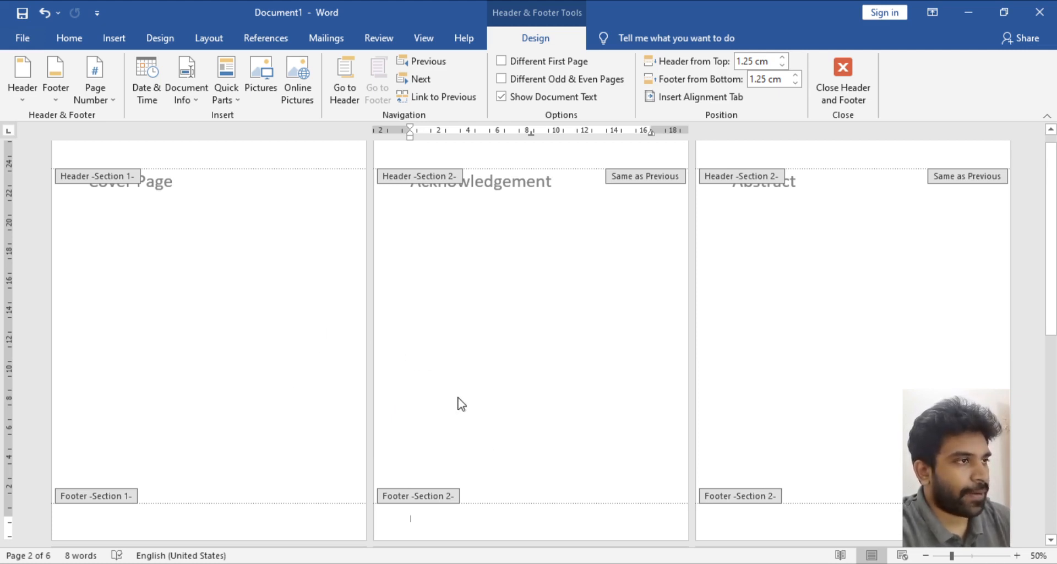
double_click(508, 427)
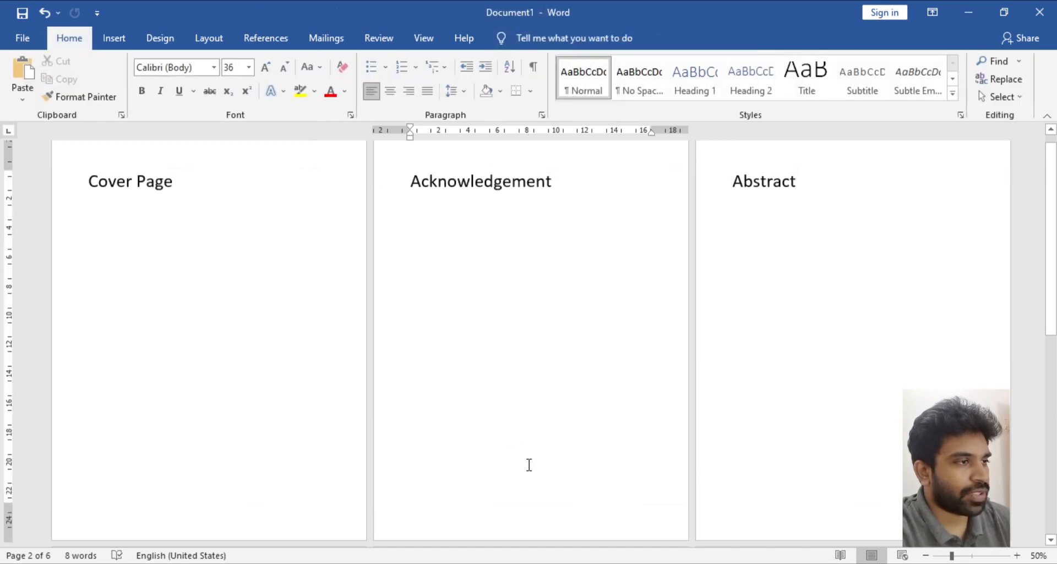
Insert a Next Page section break before the Introduction heading
scroll(529, 465, down, 5)
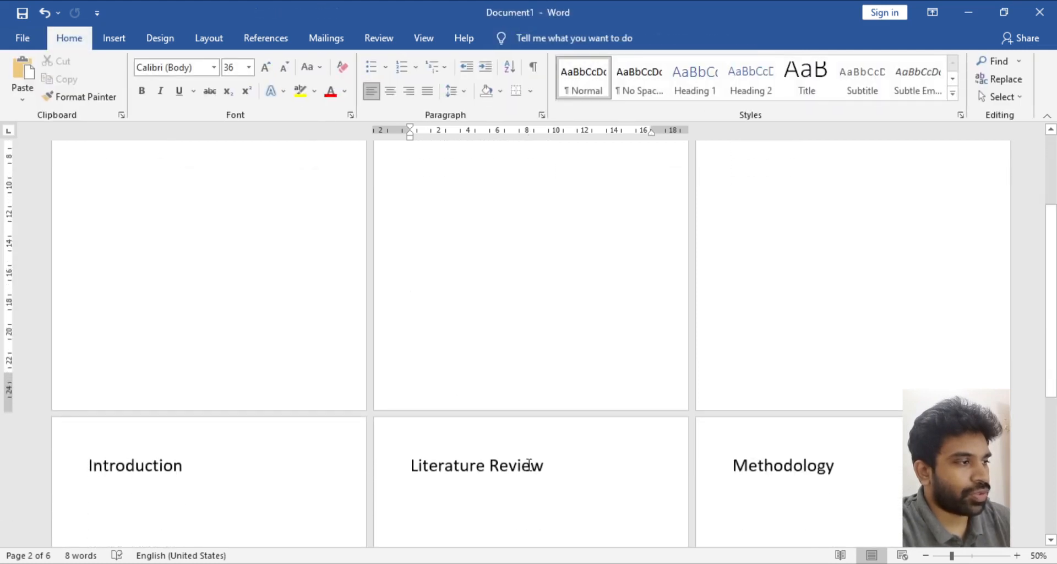
click(184, 440)
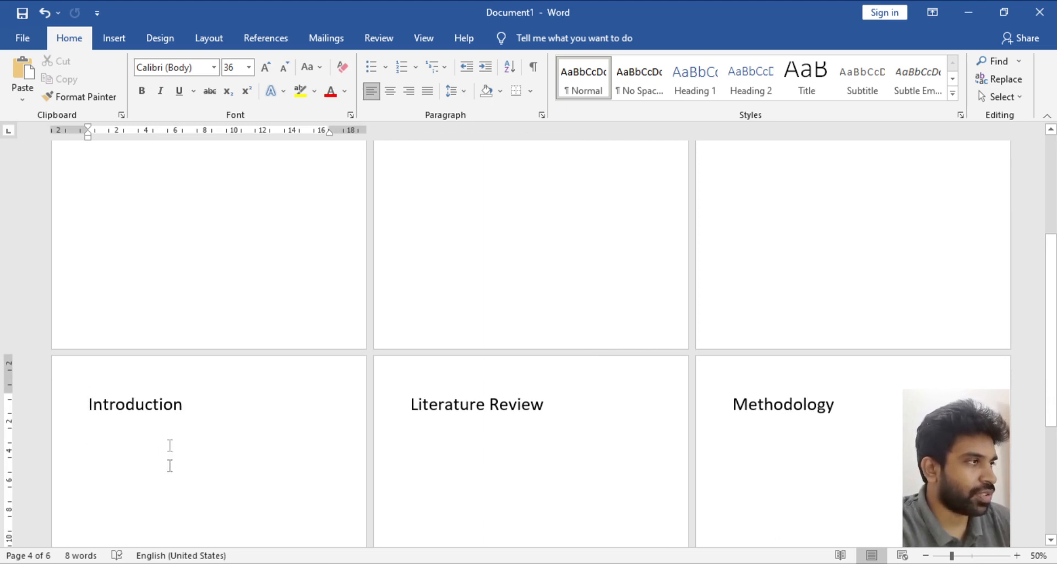
click(191, 36)
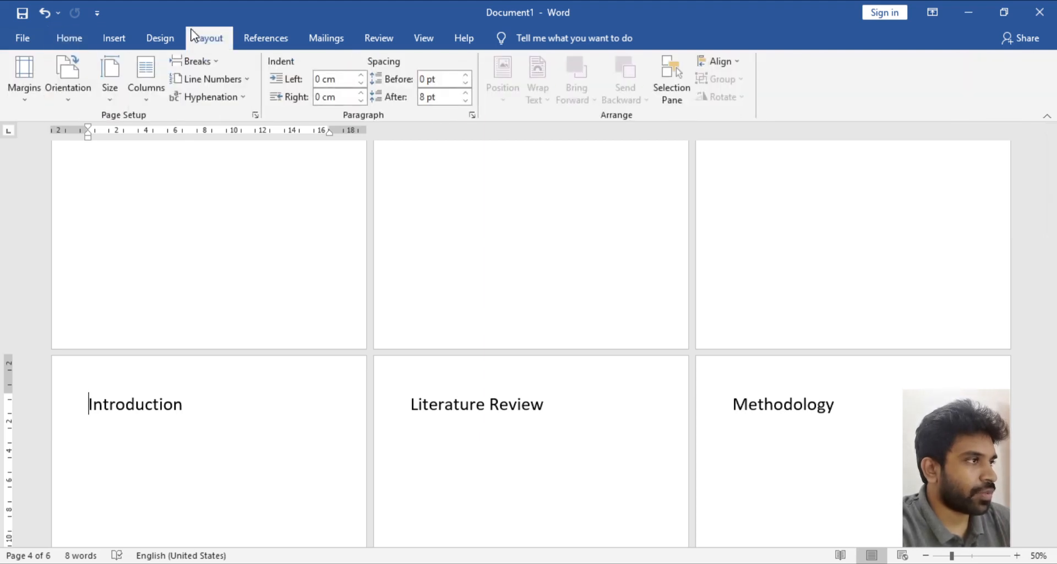
click(199, 62)
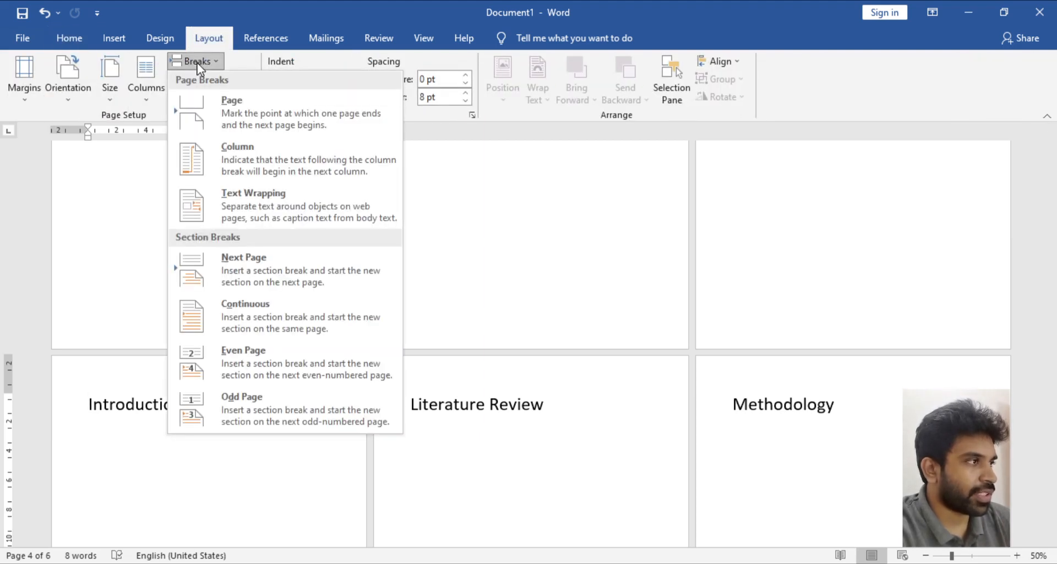
click(311, 266)
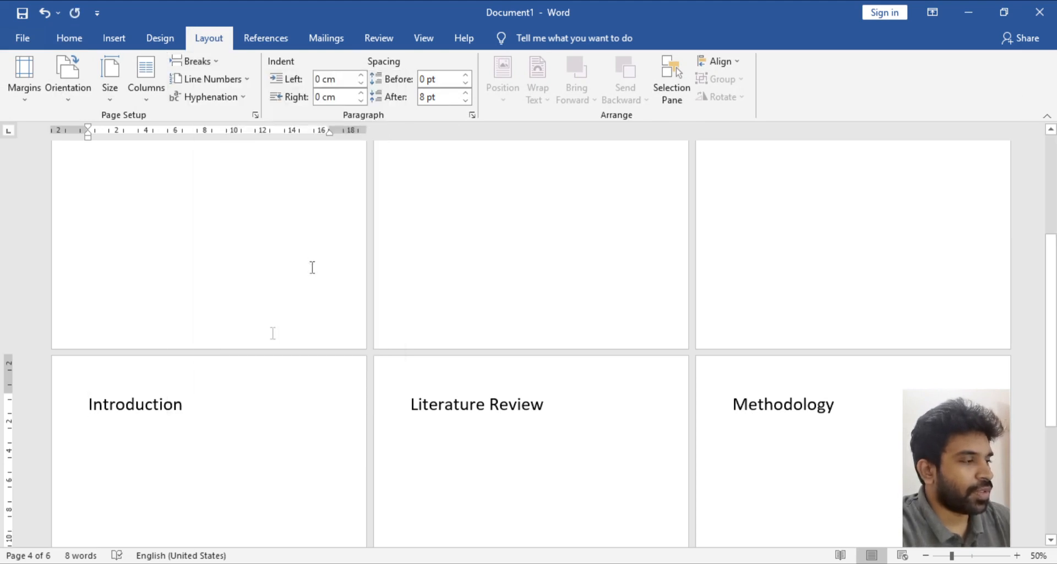
Unlink the Introduction page's footer from the previous section and return to the body text
scroll(249, 479, up, 4)
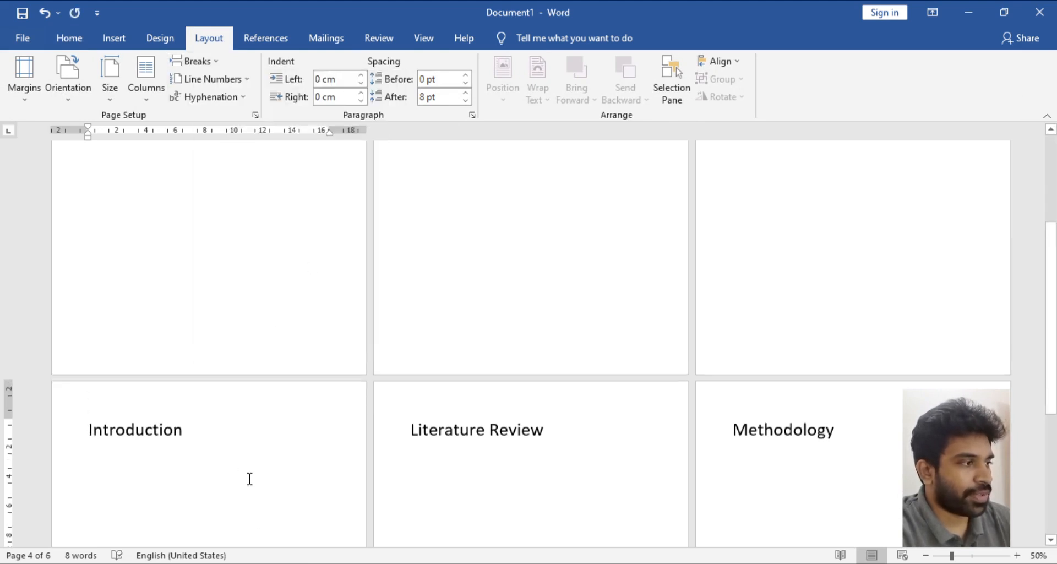
scroll(249, 480, down, 3)
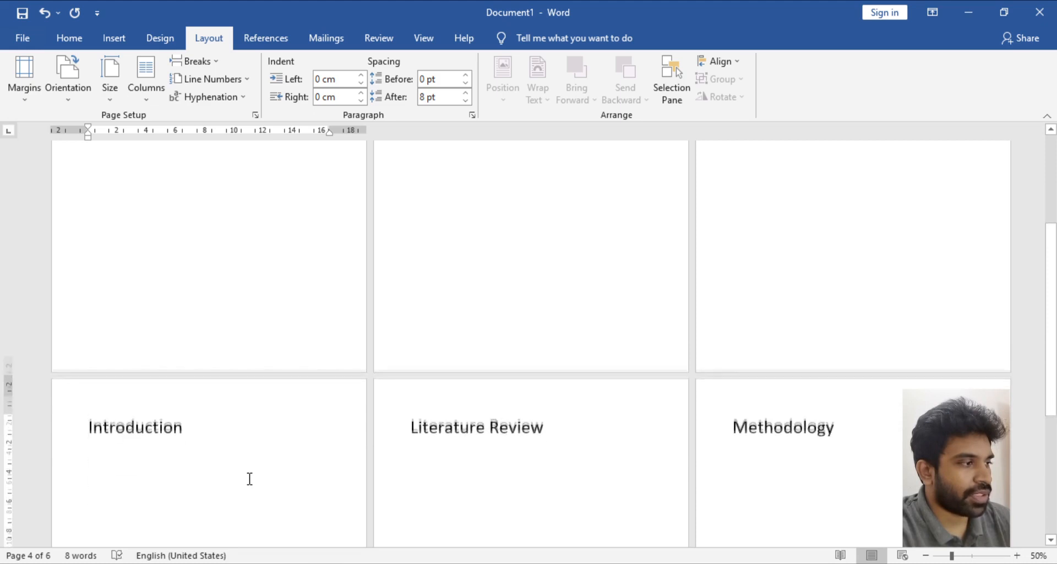
scroll(250, 479, down, 8)
scroll(250, 479, down, 1)
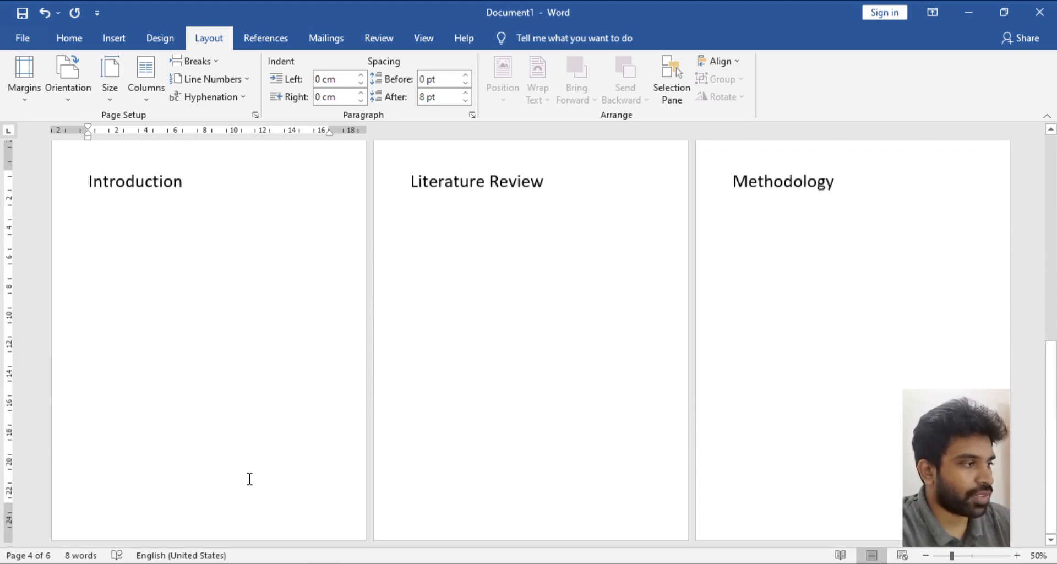
double_click(222, 532)
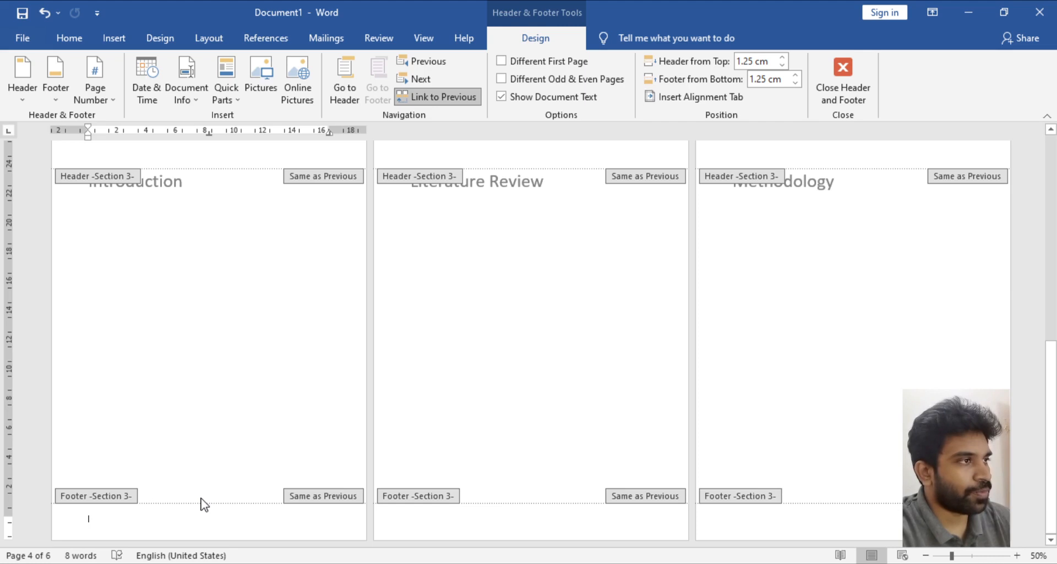
click(453, 104)
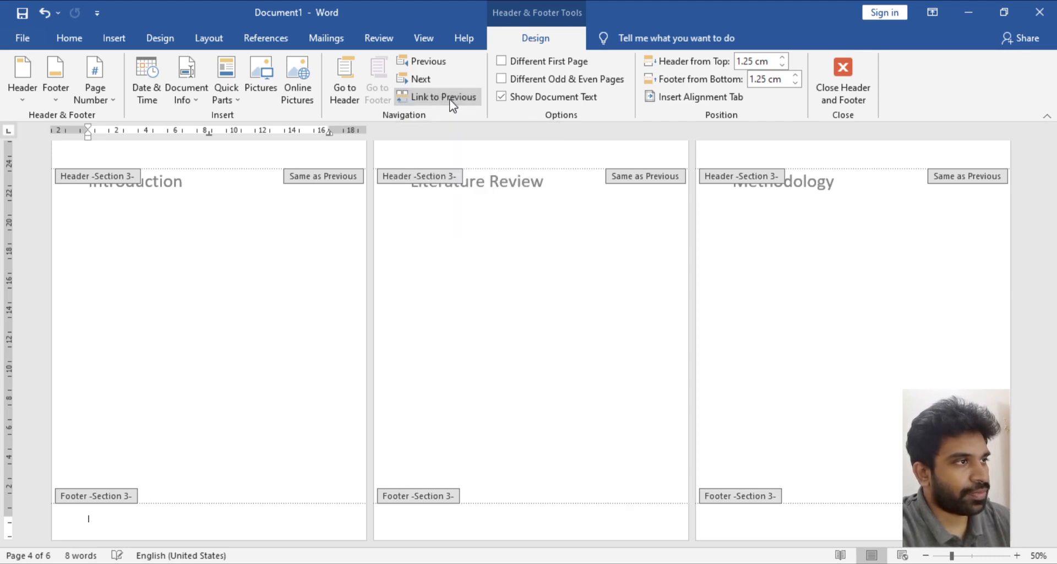
double_click(287, 339)
Look over the pages from Cover Page to Methodology to review how the document is divided into sections
scroll(288, 338, up, 3)
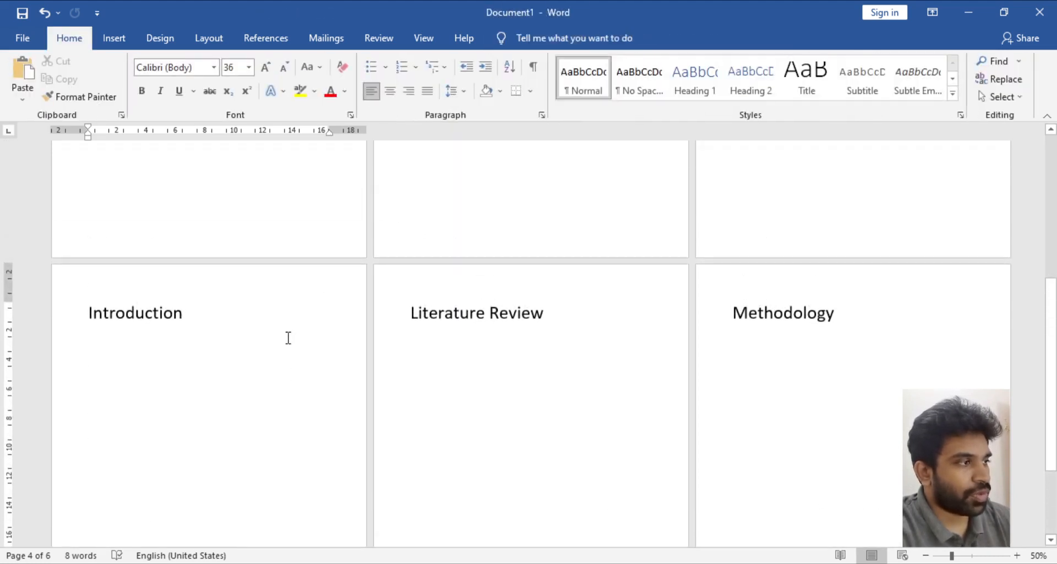
scroll(663, 302, up, 5)
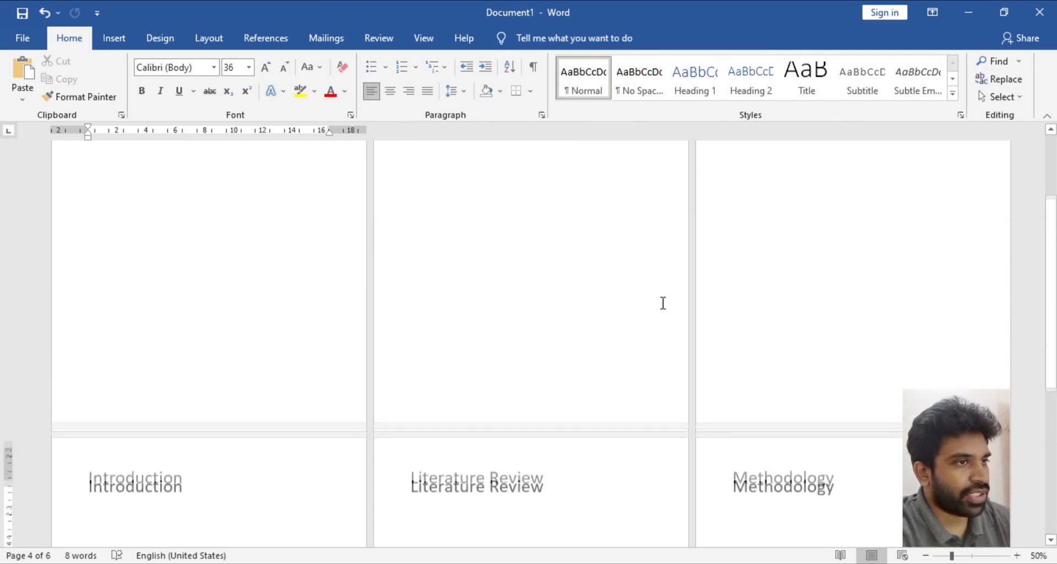
scroll(821, 391, up, 3)
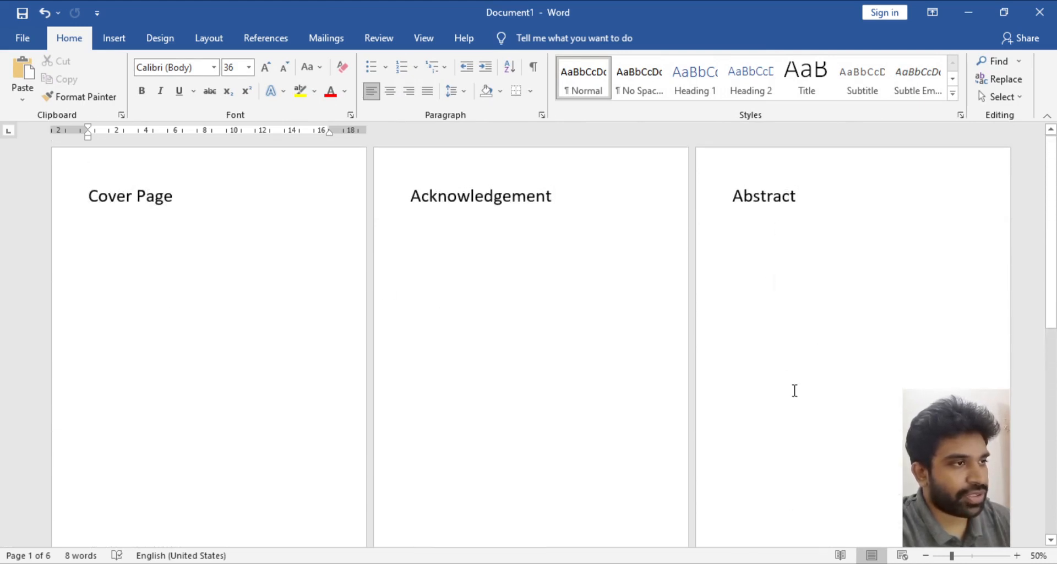
scroll(795, 391, down, 3)
scroll(794, 391, up, 3)
scroll(795, 390, down, 3)
scroll(795, 391, up, 3)
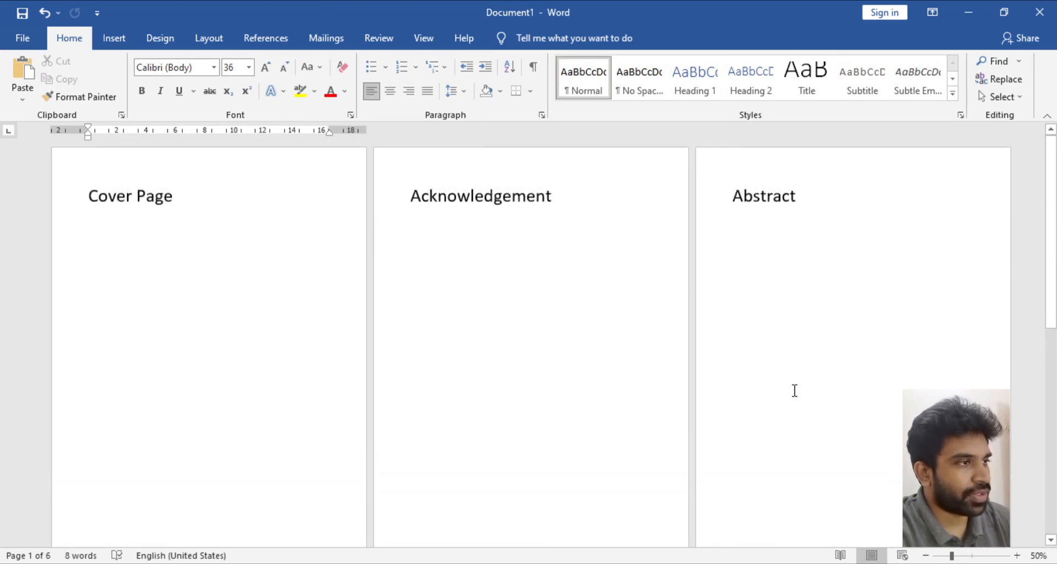
scroll(795, 390, down, 3)
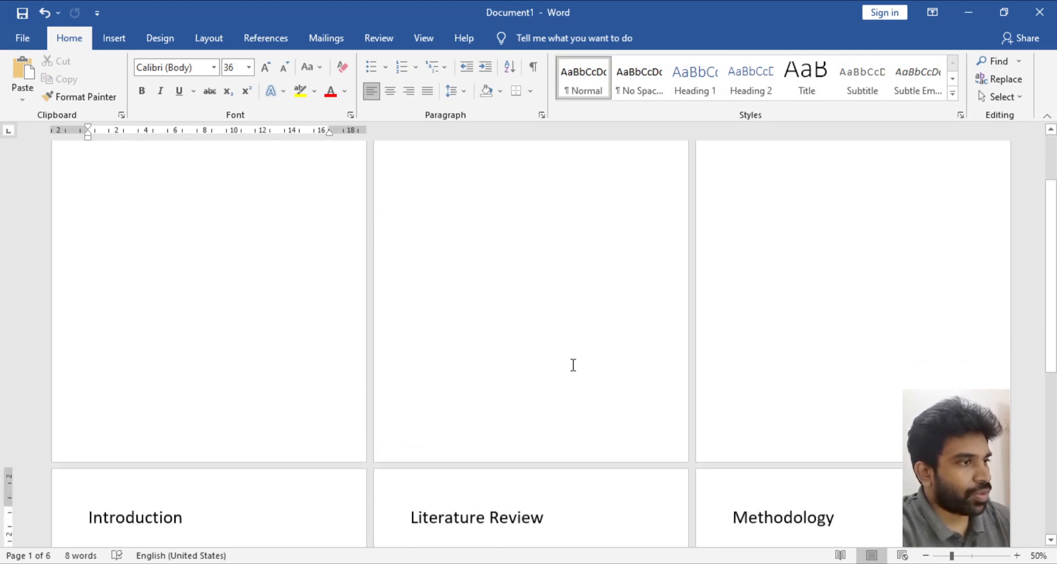
Insert a Plain Number 2 page number at the bottom of the pages in the Acknowledgement section and leave footer editing
scroll(571, 364, up, 5)
click(391, 187)
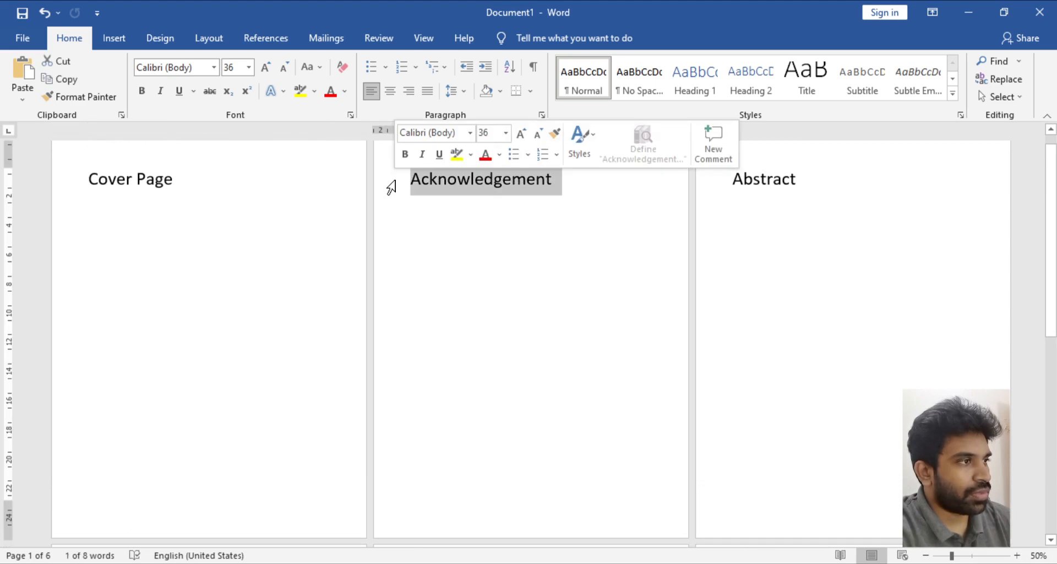
click(421, 200)
click(408, 181)
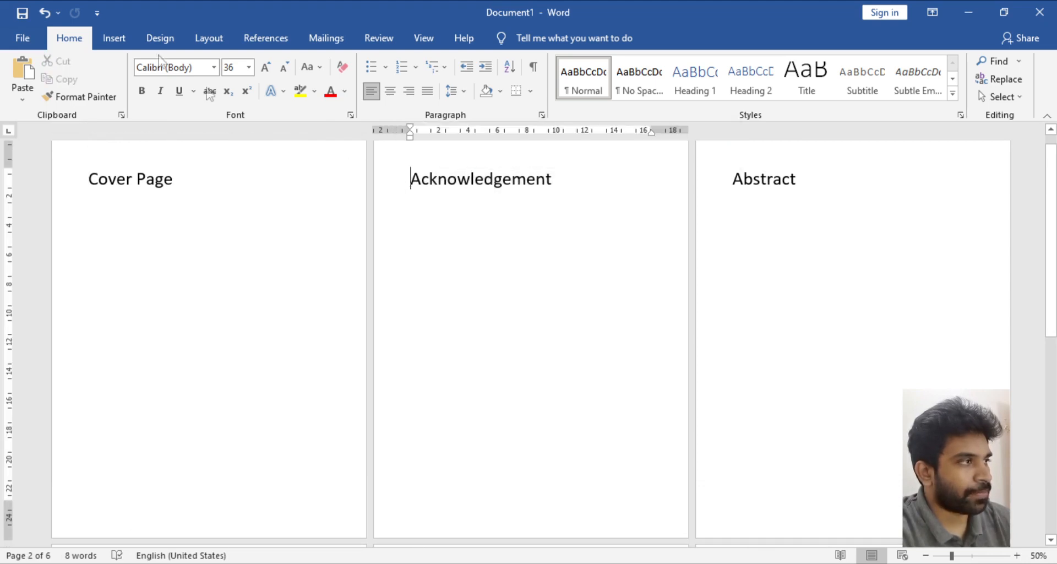
click(114, 36)
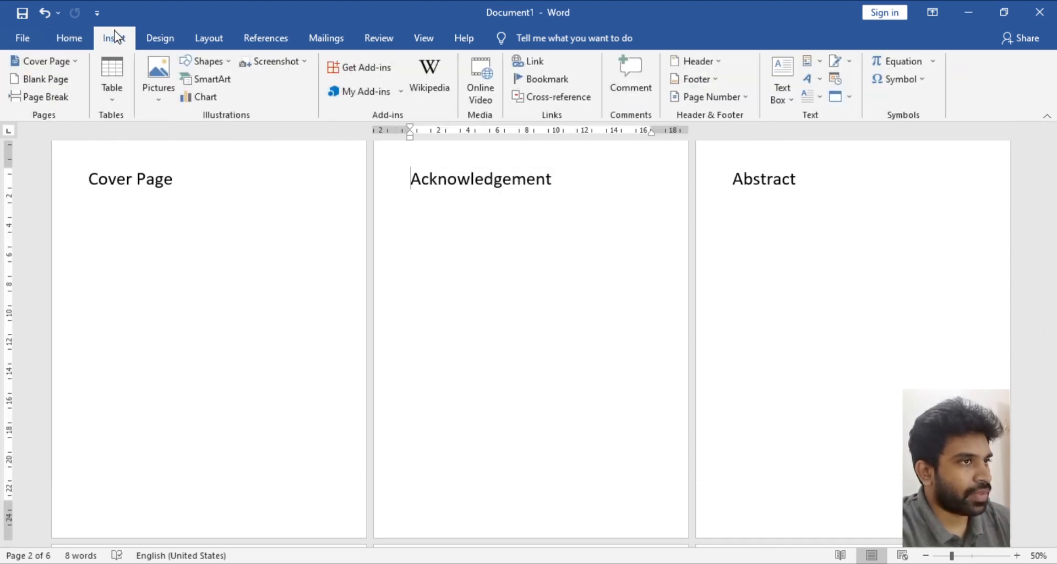
click(718, 99)
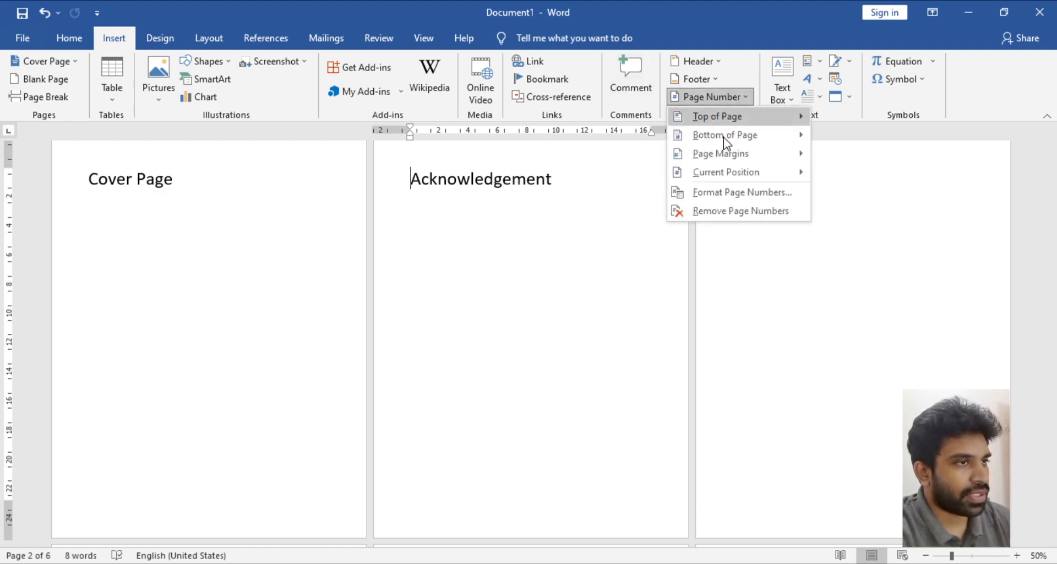
mouse_move(705, 139)
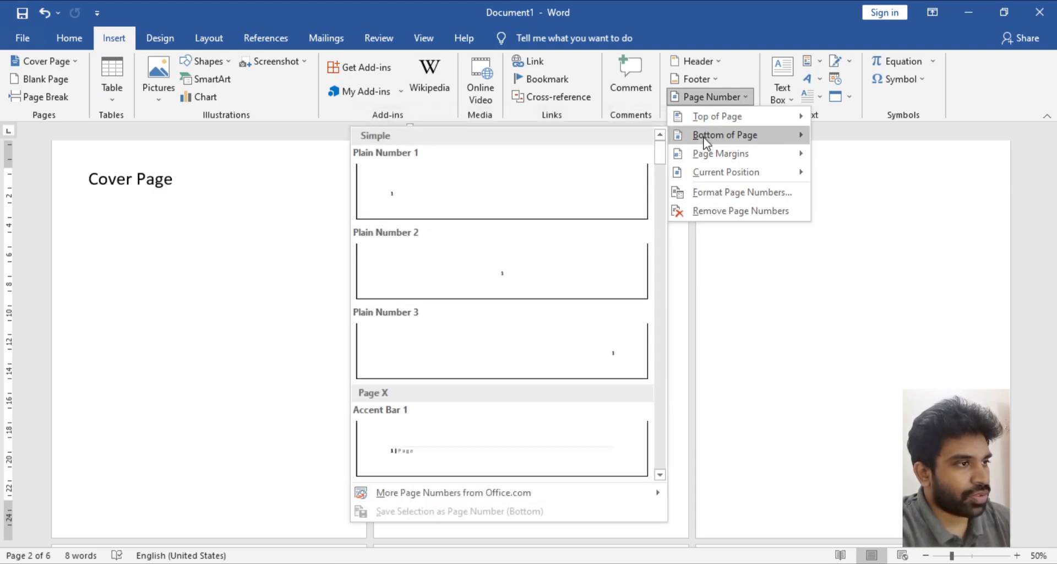
click(577, 286)
scroll(598, 395, down, 1)
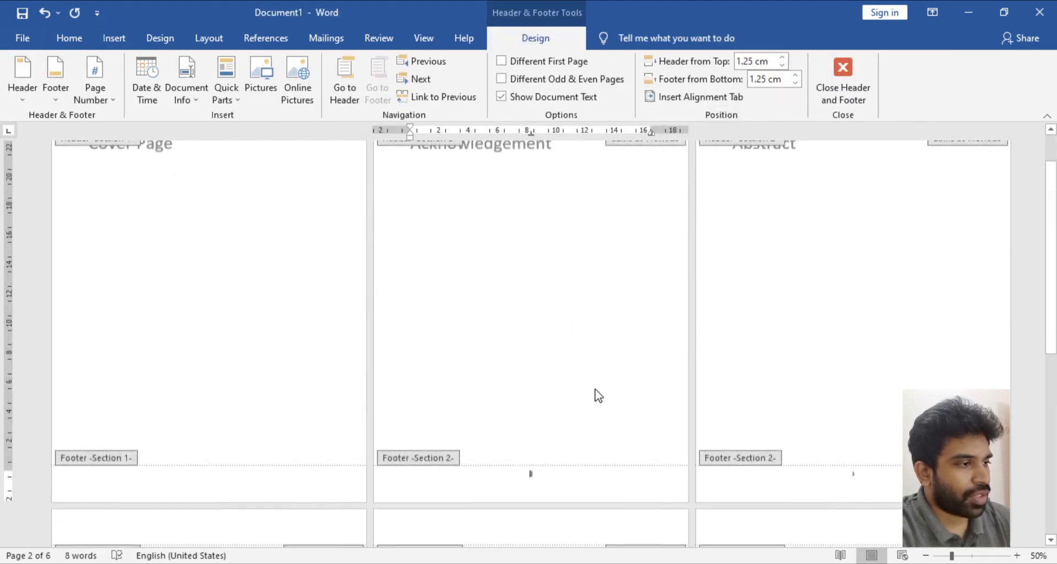
double_click(597, 391)
scroll(237, 322, up, 1)
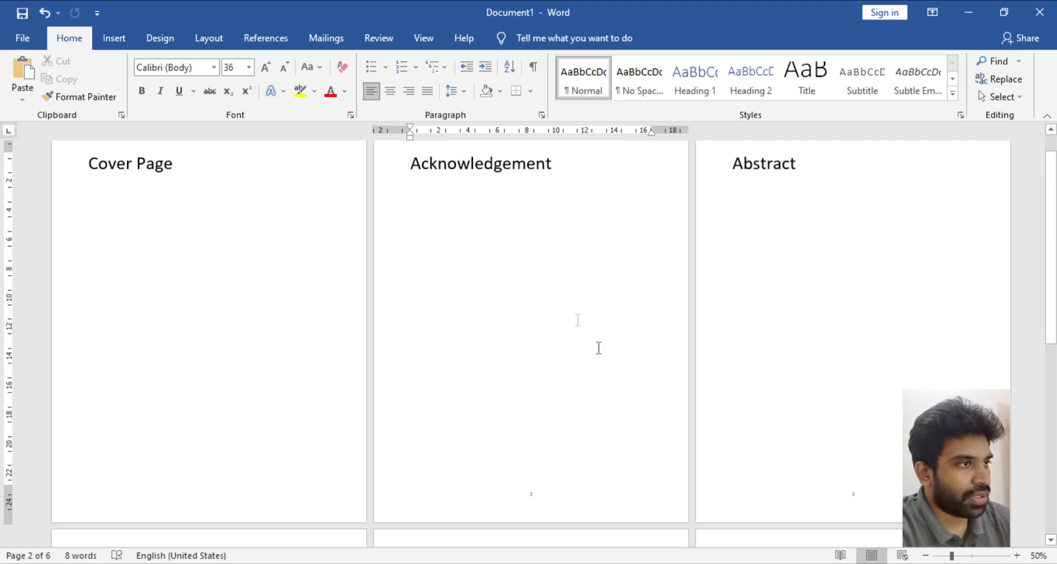
Format the Acknowledgement section's page numbers as i, ii, iii and start them at i
scroll(860, 370, down, 6)
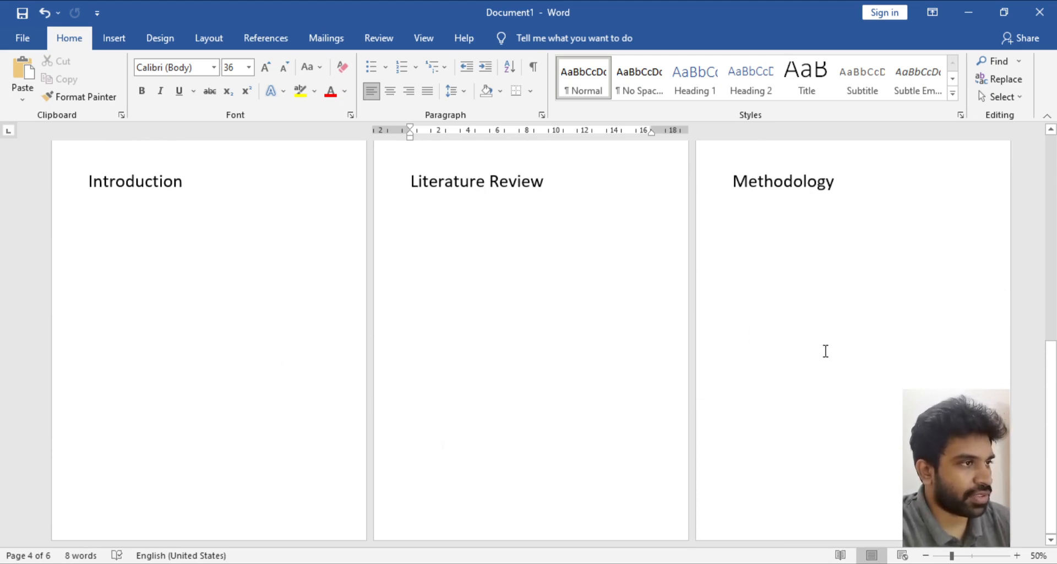
scroll(724, 373, up, 5)
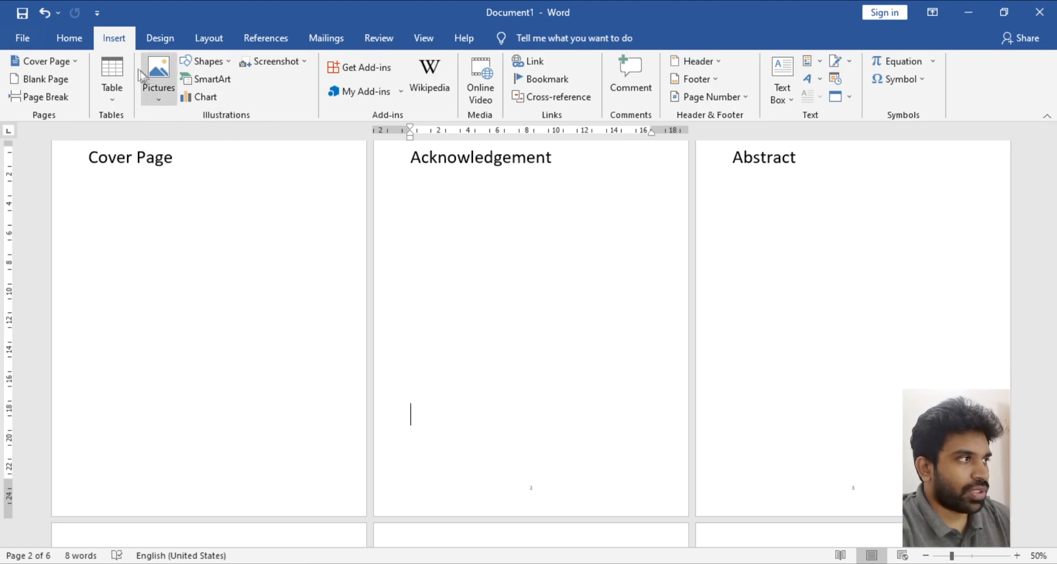
click(713, 94)
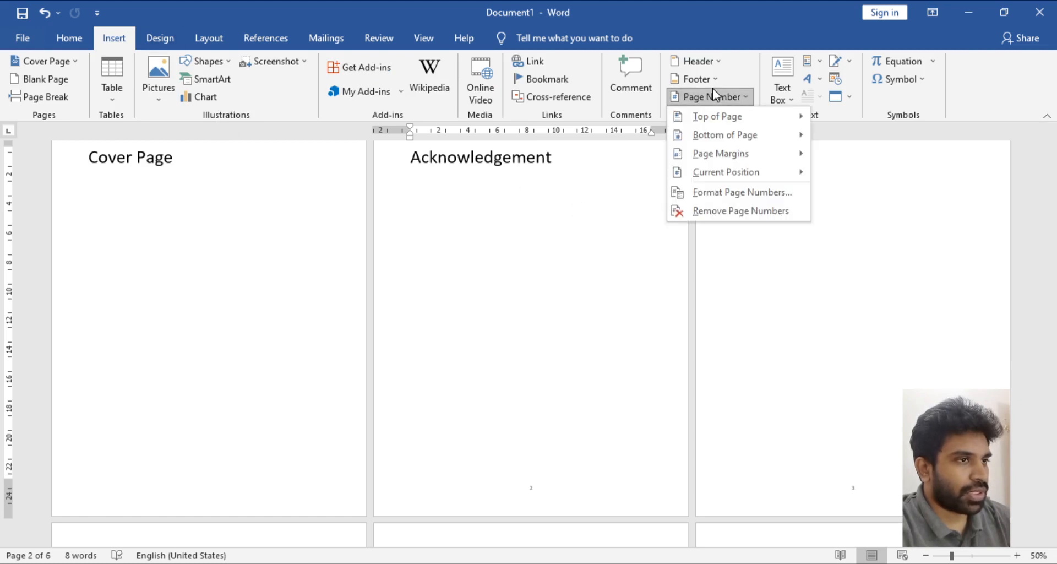
click(732, 192)
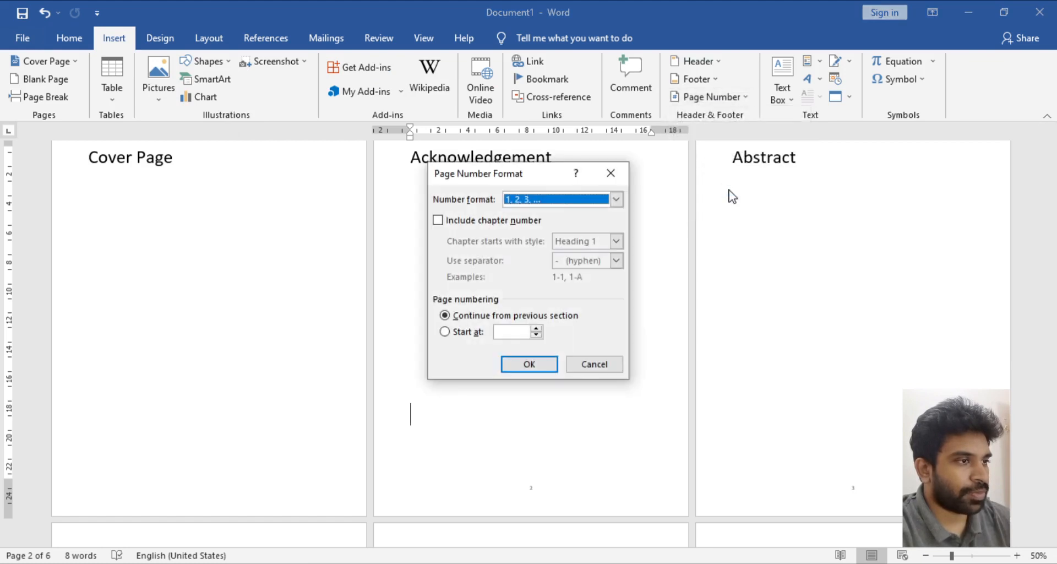
click(464, 332)
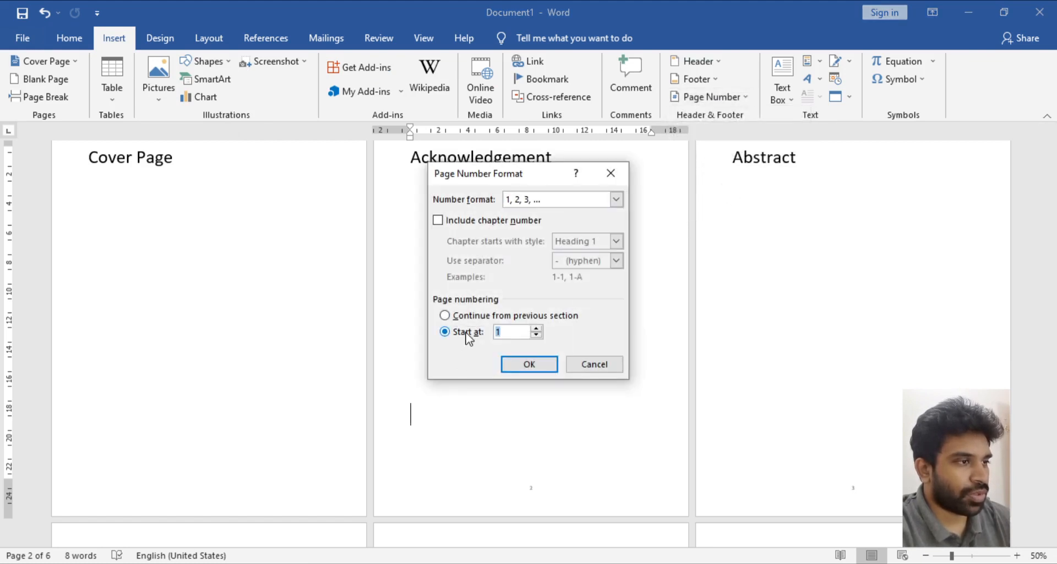
click(616, 200)
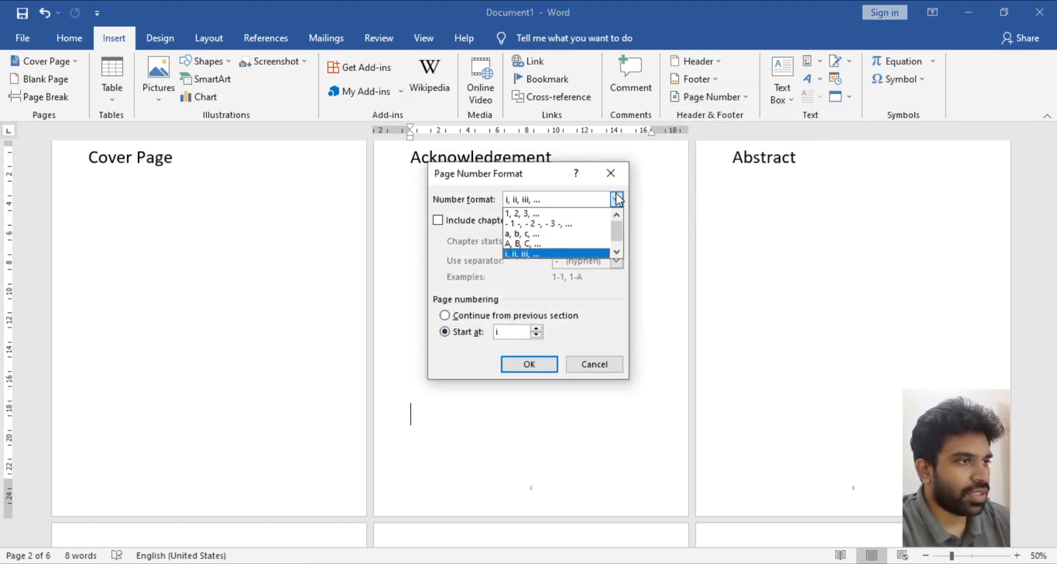
click(582, 255)
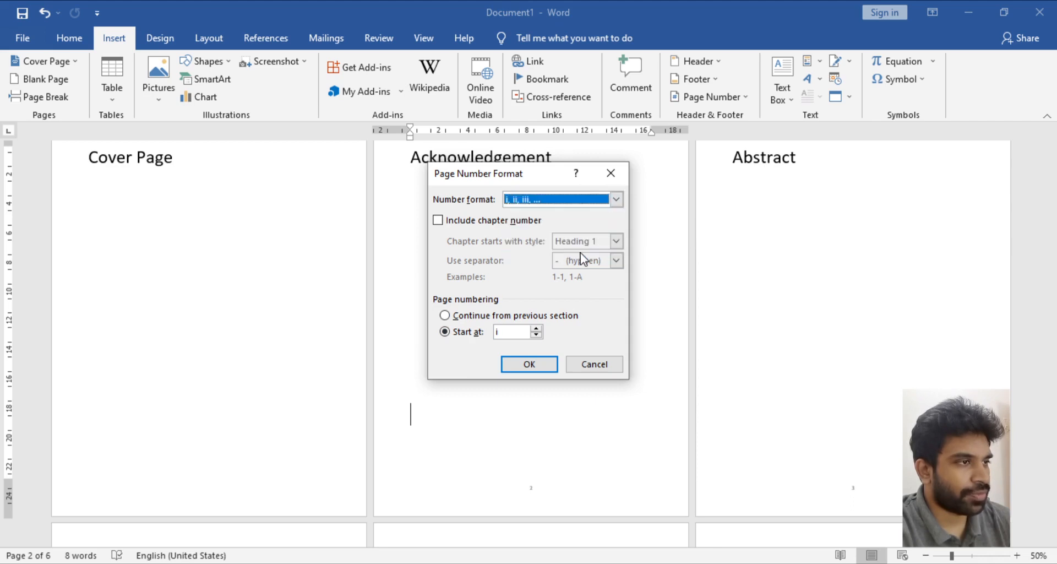
click(551, 376)
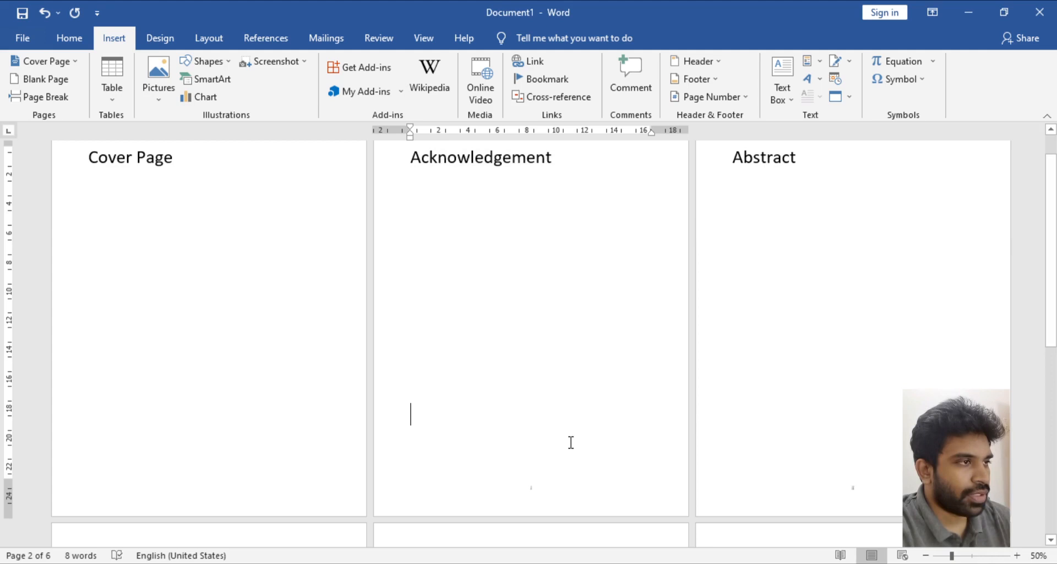
Examine the footers of the Cover Page, Acknowledgement, Abstract and Introduction pages at a larger zoom to check their page numbering
scroll(578, 485, down, 2)
ctrl+scroll(573, 489, up, 2)
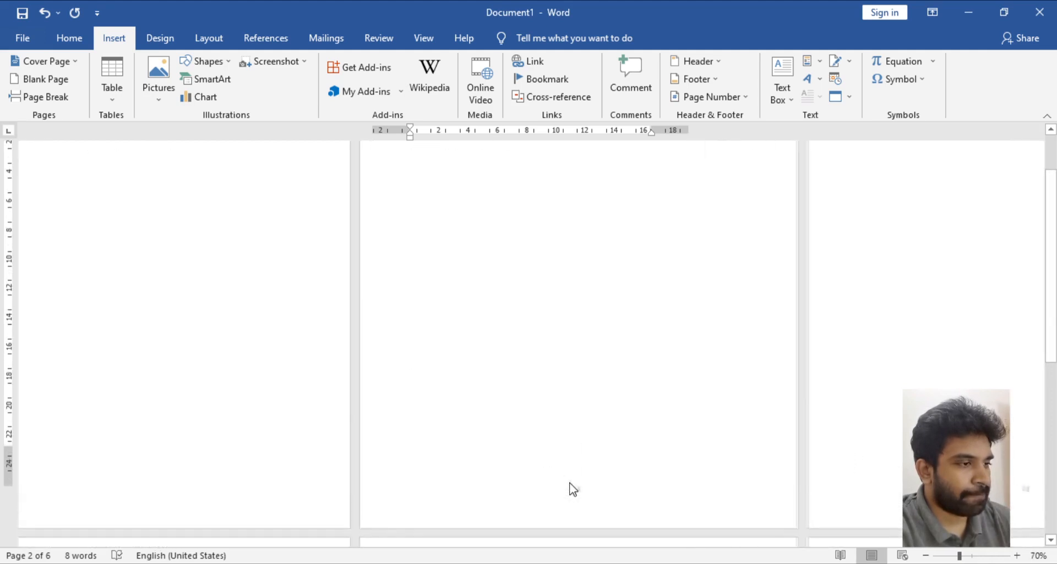
scroll(720, 302, up, 3)
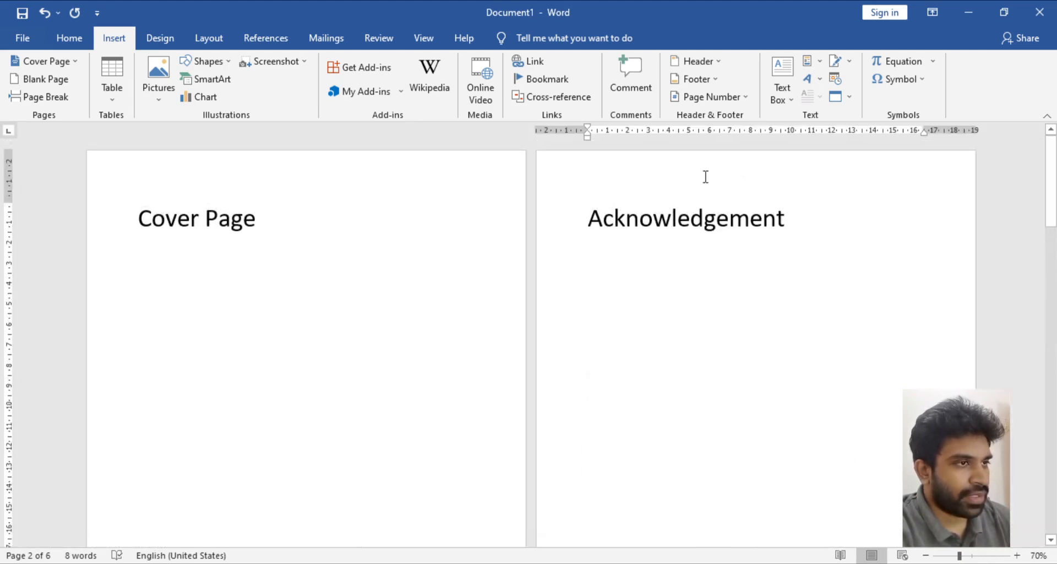
scroll(749, 340, down, 5)
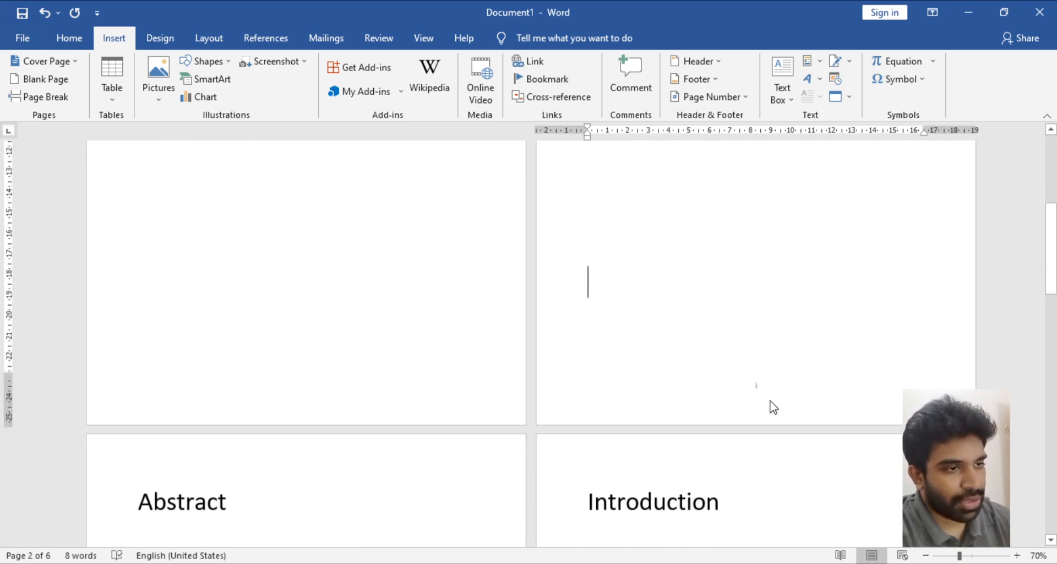
scroll(771, 403, down, 1)
scroll(771, 400, down, 6)
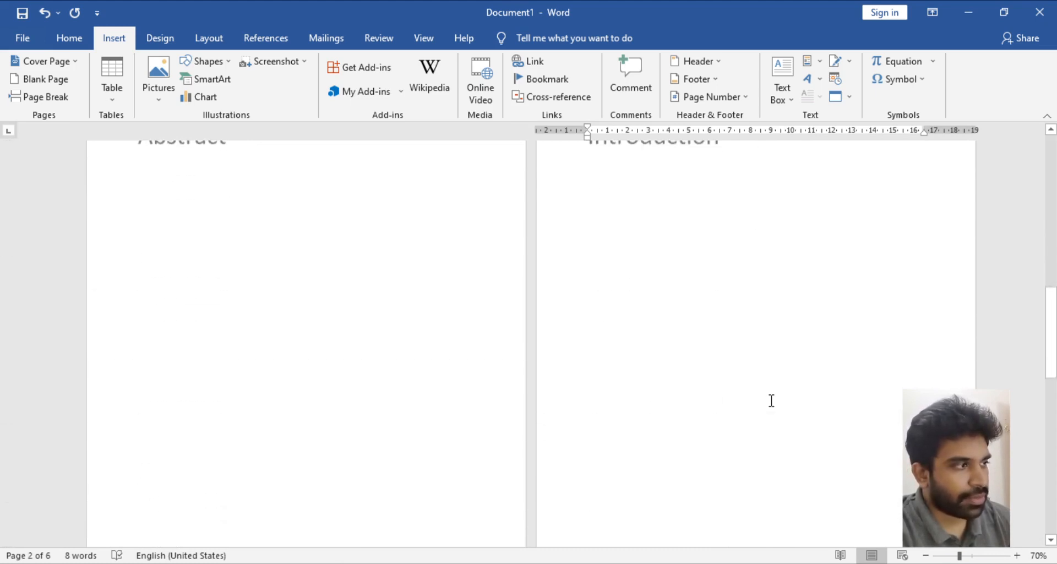
scroll(382, 378, down, 2)
scroll(333, 432, up, 6)
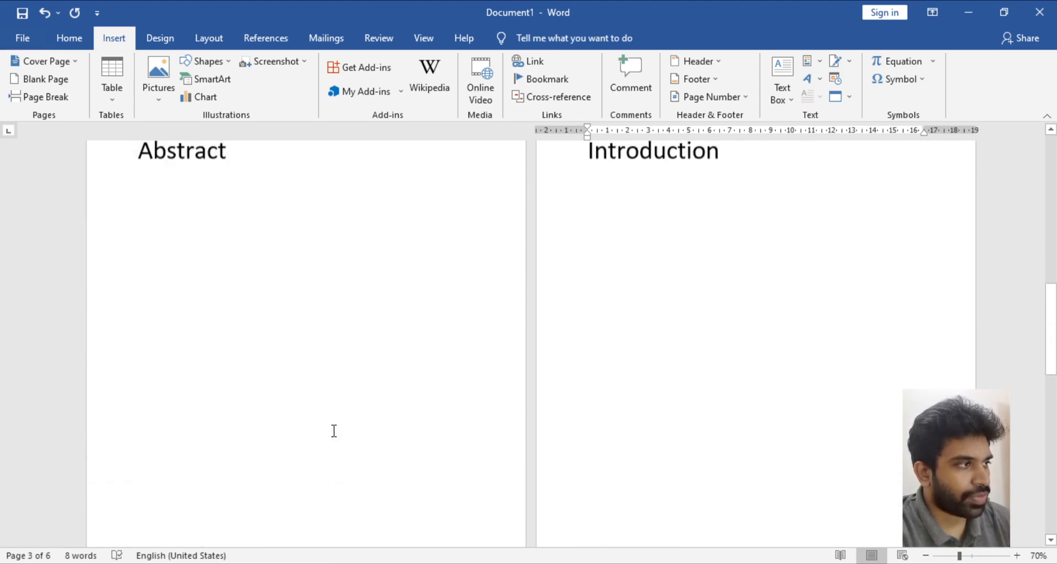
scroll(334, 430, down, 3)
scroll(334, 430, down, 2)
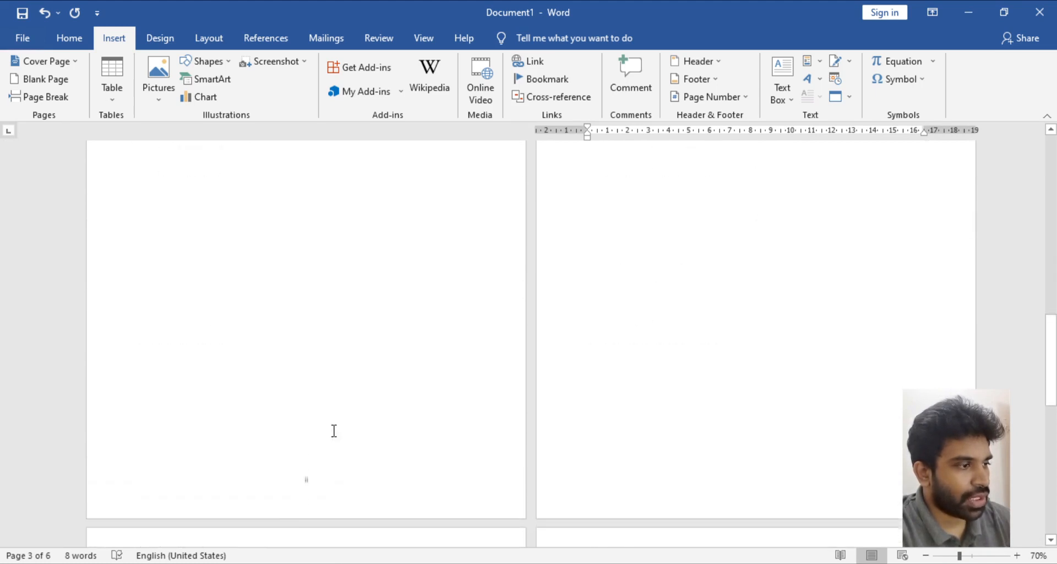
scroll(333, 449, up, 4)
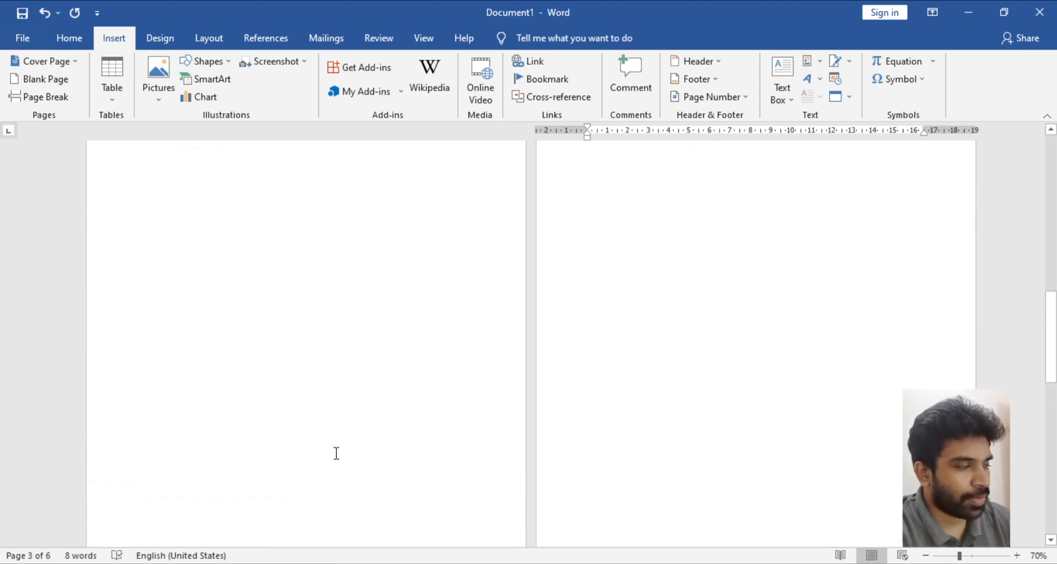
scroll(682, 446, up, 3)
scroll(682, 446, down, 3)
scroll(682, 446, up, 9)
scroll(682, 446, down, 6)
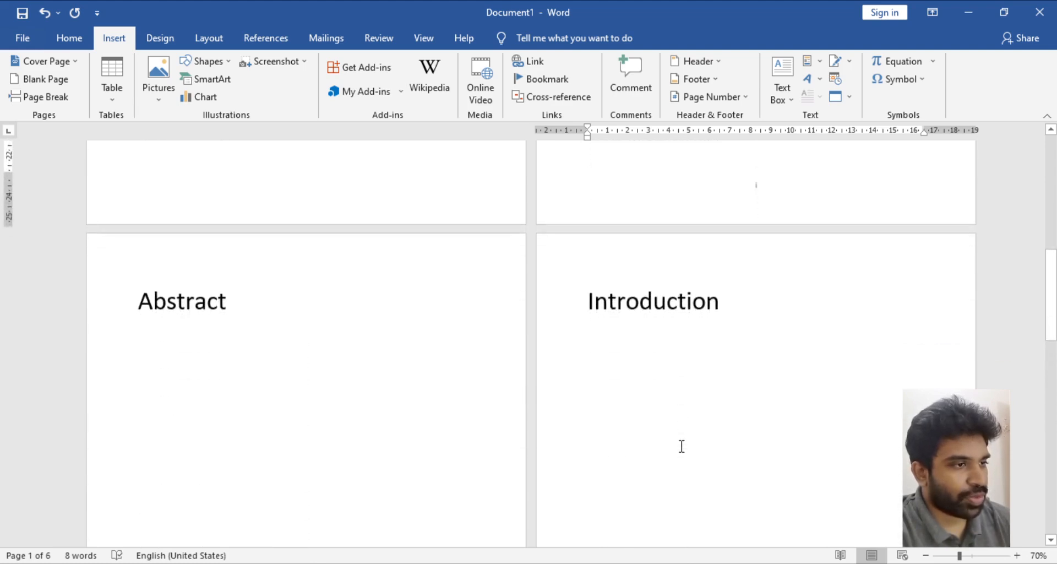
scroll(681, 444, up, 3)
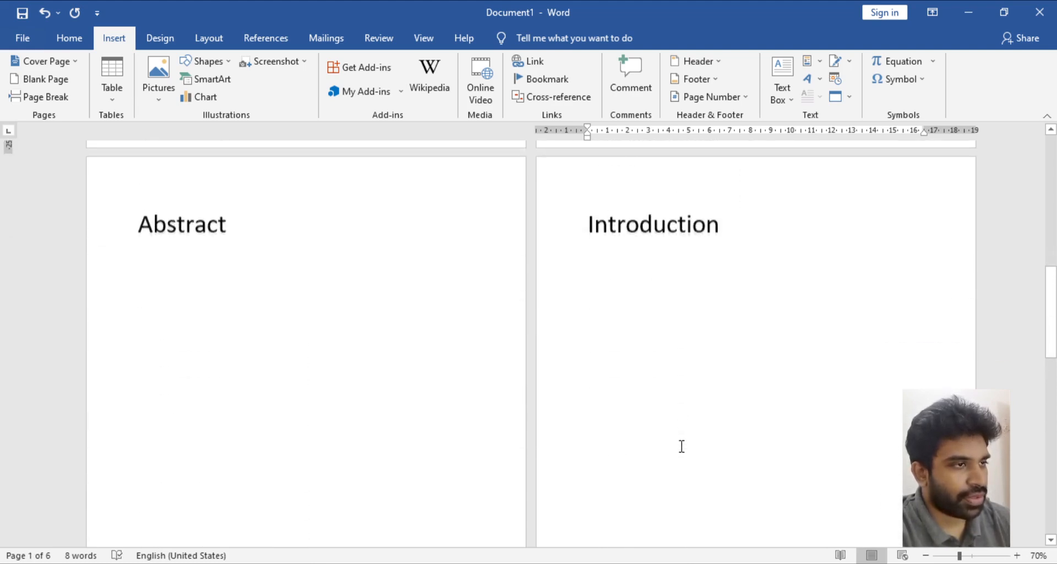
Insert a Plain Number 2 page number at the bottom of the pages in the Introduction section and leave footer editing
click(588, 228)
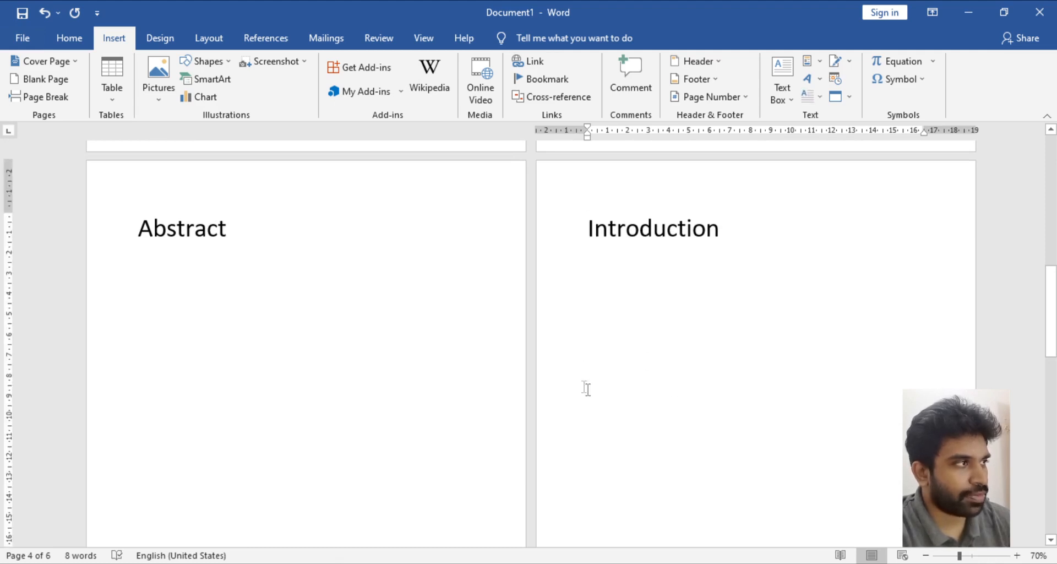
click(108, 47)
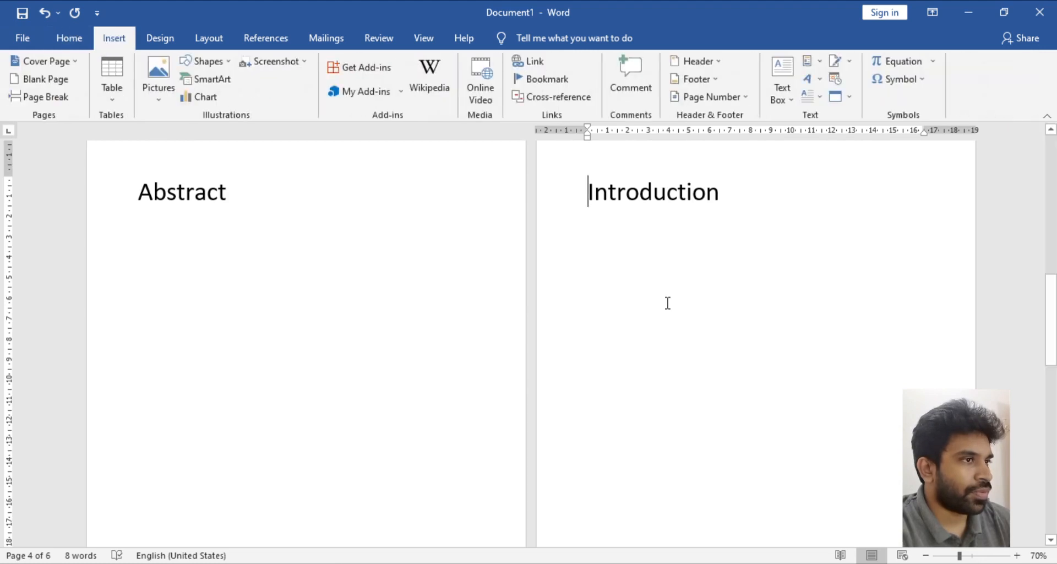
click(732, 98)
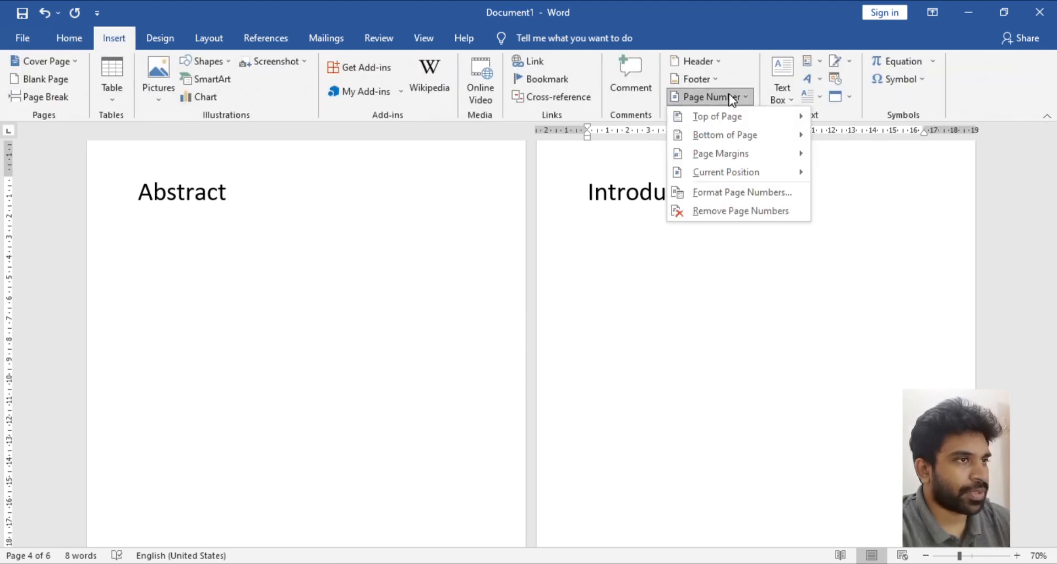
mouse_move(736, 135)
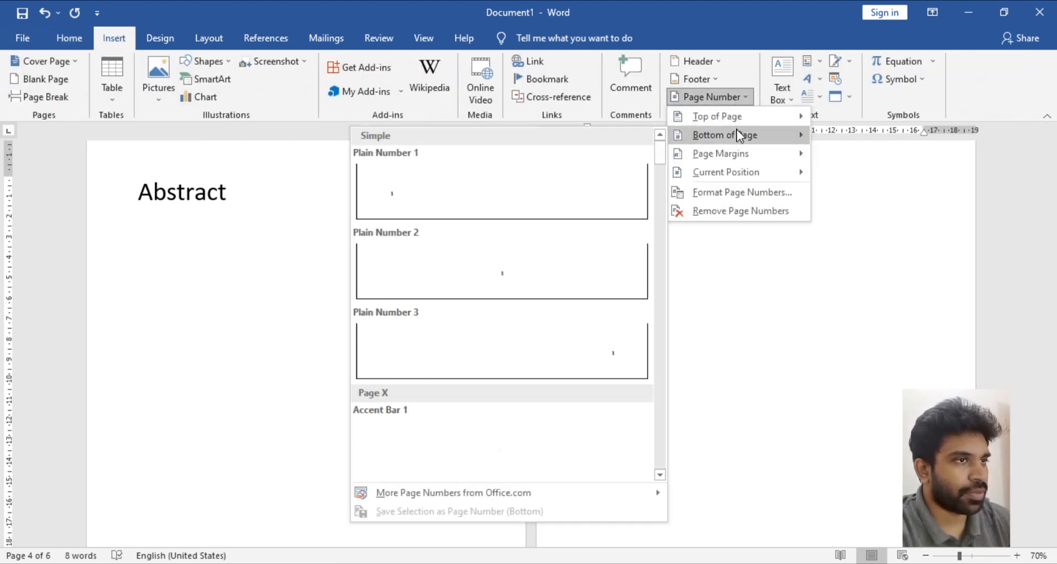
click(518, 265)
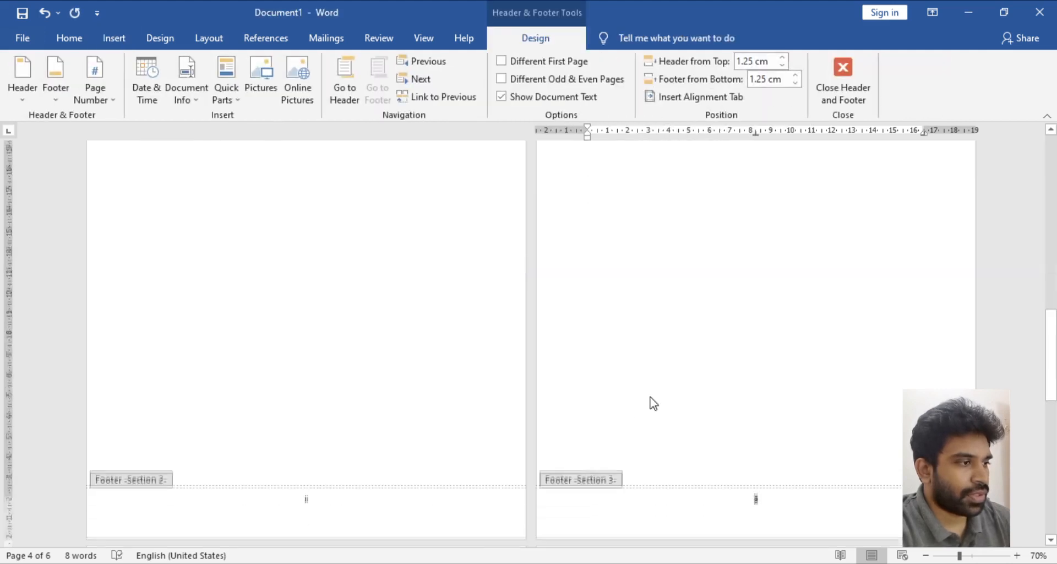
scroll(651, 397, down, 3)
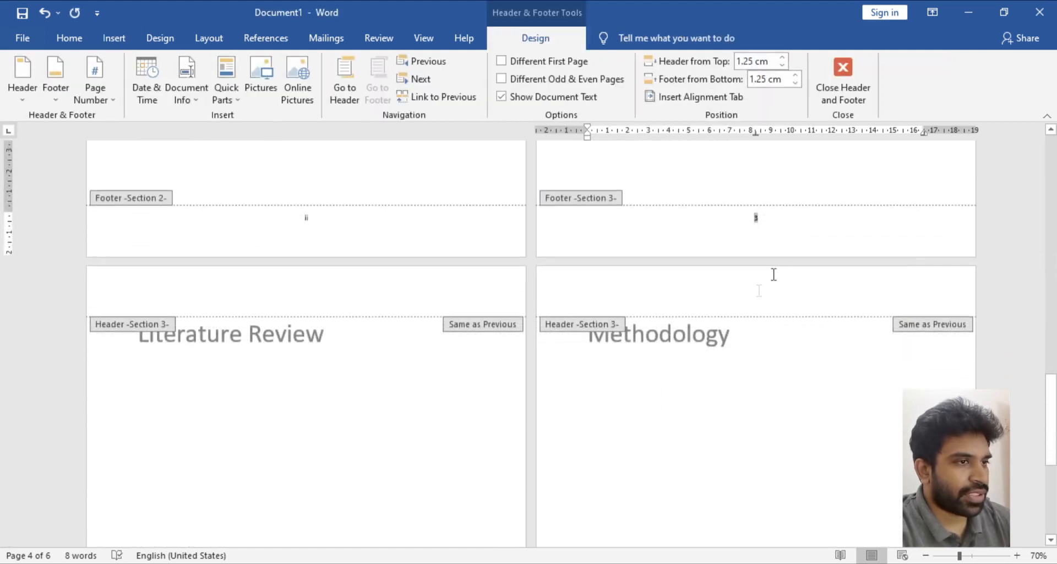
double_click(791, 176)
Set the Introduction section's page numbering to start at 1 instead of continuing from the previous section
scroll(791, 264, up, 5)
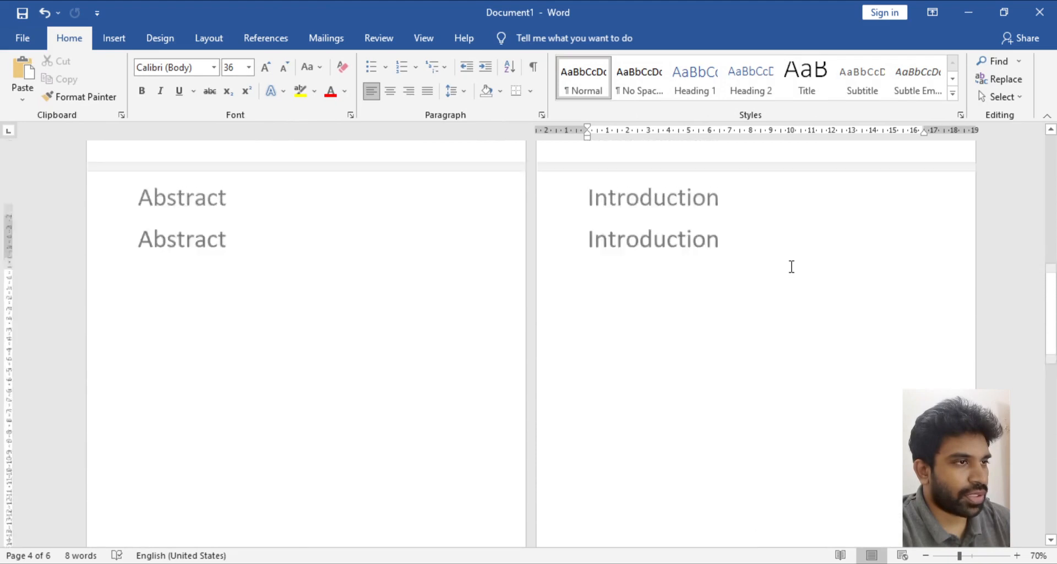
scroll(802, 420, down, 6)
scroll(499, 459, up, 3)
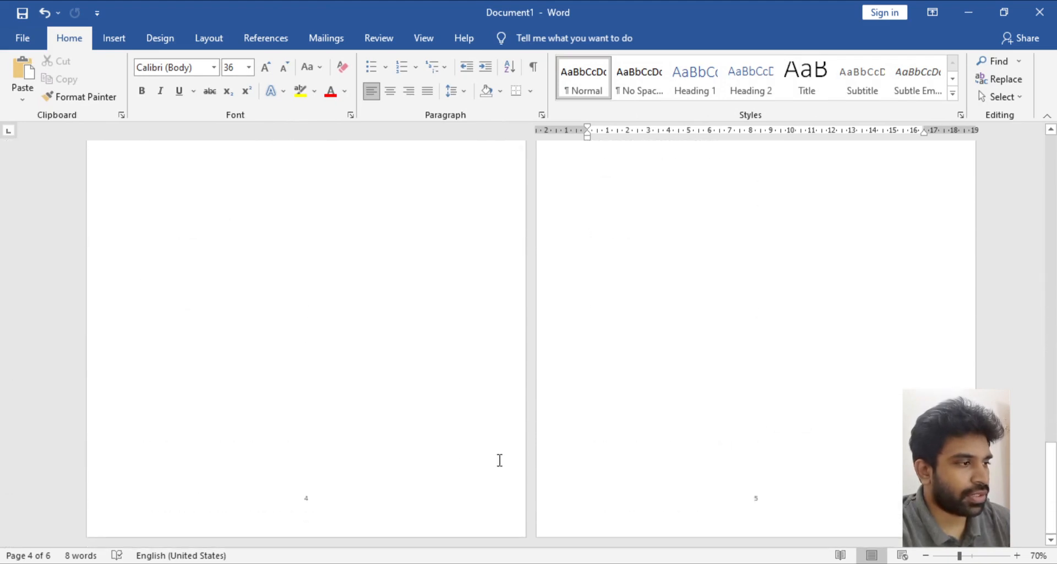
scroll(788, 461, up, 12)
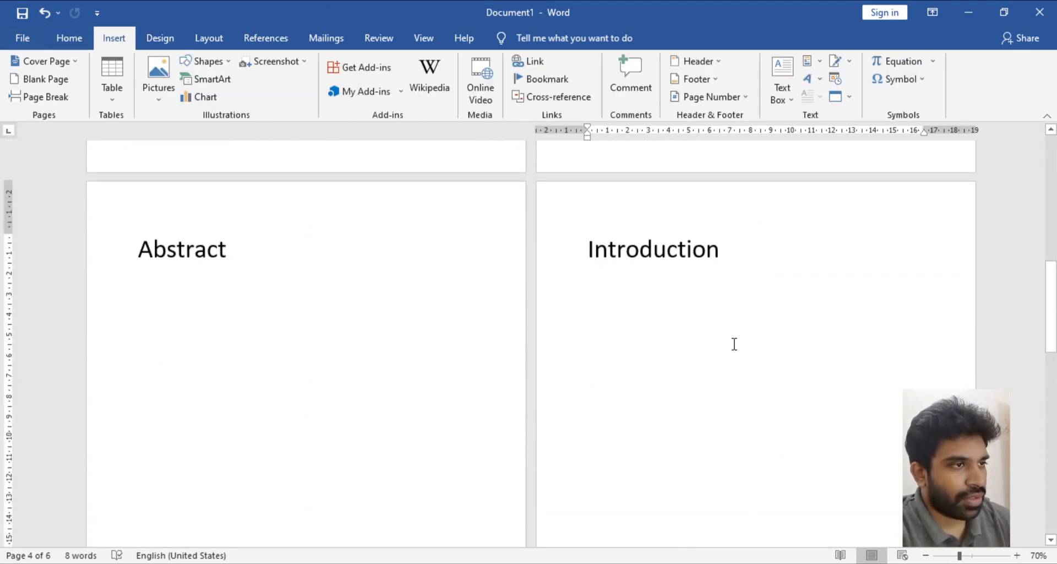
scroll(734, 344, down, 5)
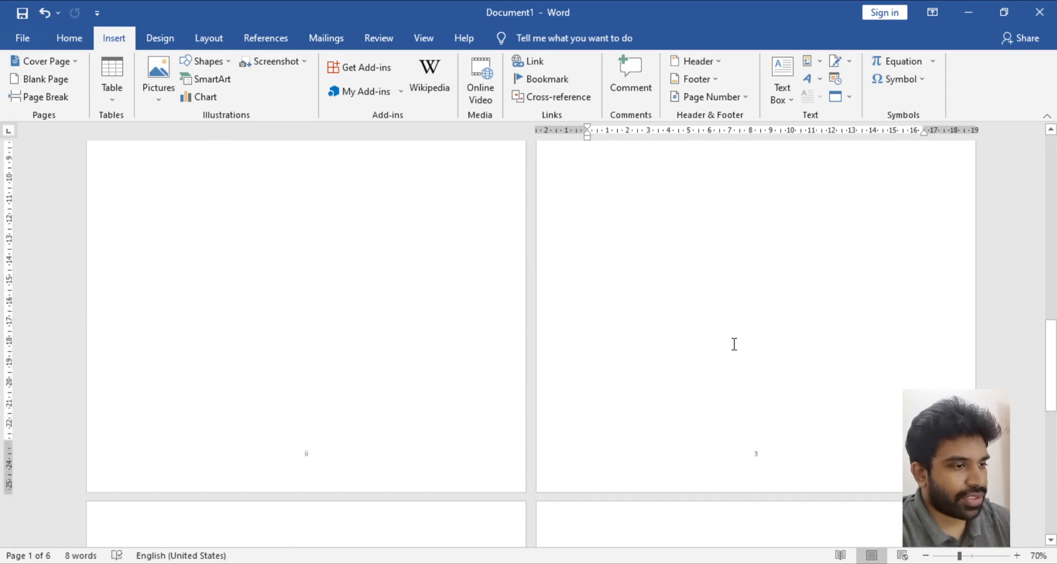
click(725, 101)
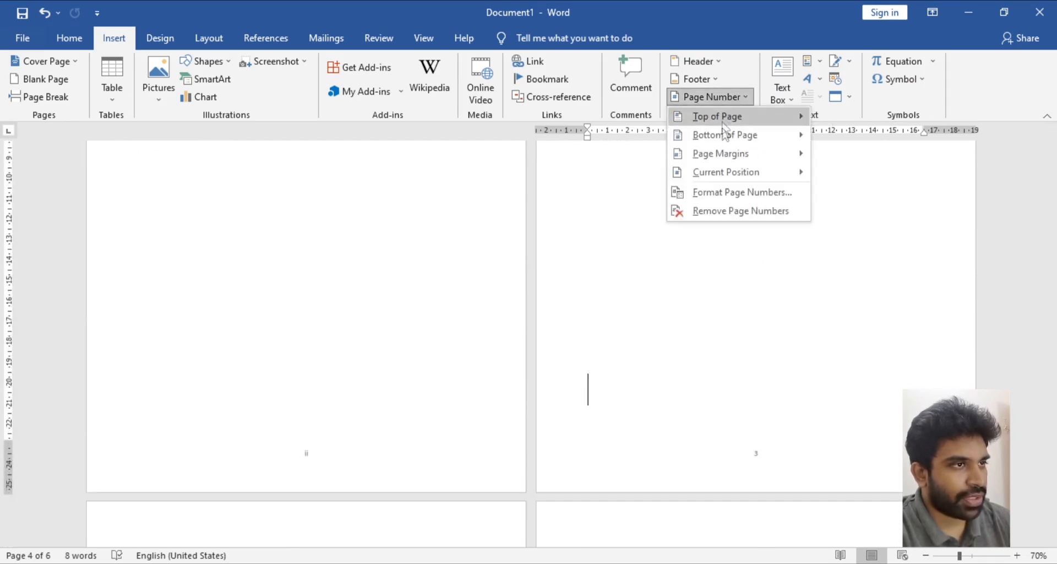
click(726, 195)
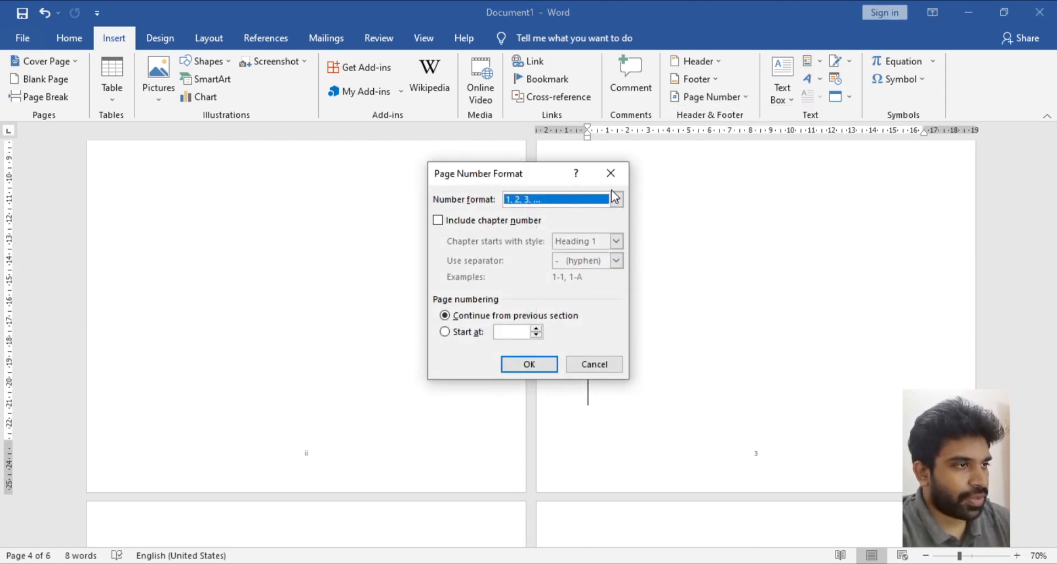
click(465, 332)
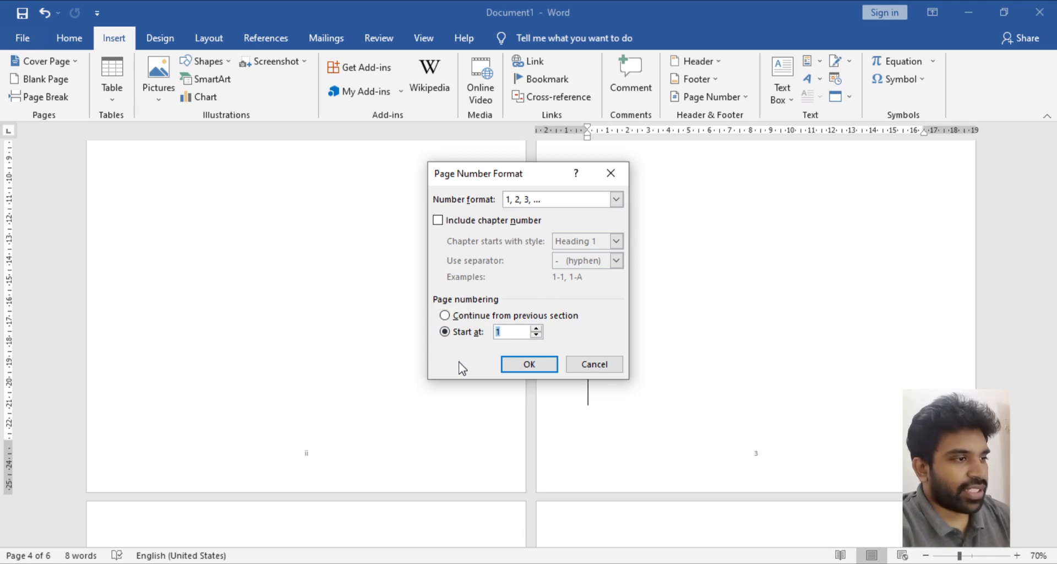
click(526, 365)
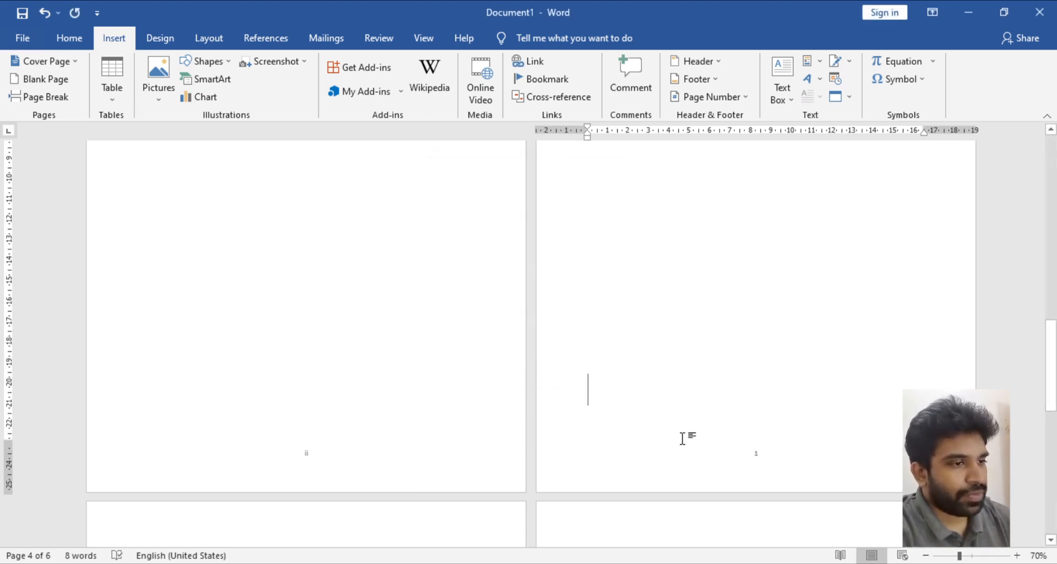
Examine the footers from the Cover Page through the Methodology page to check each section's page numbering
scroll(775, 380, up, 3)
scroll(776, 380, up, 1)
scroll(732, 479, down, 5)
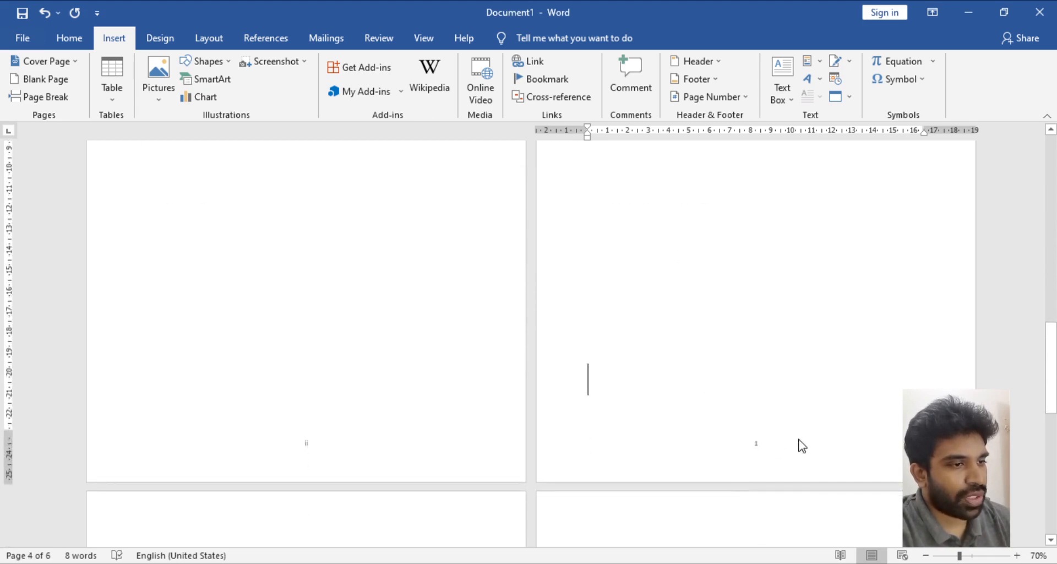
scroll(802, 446, down, 5)
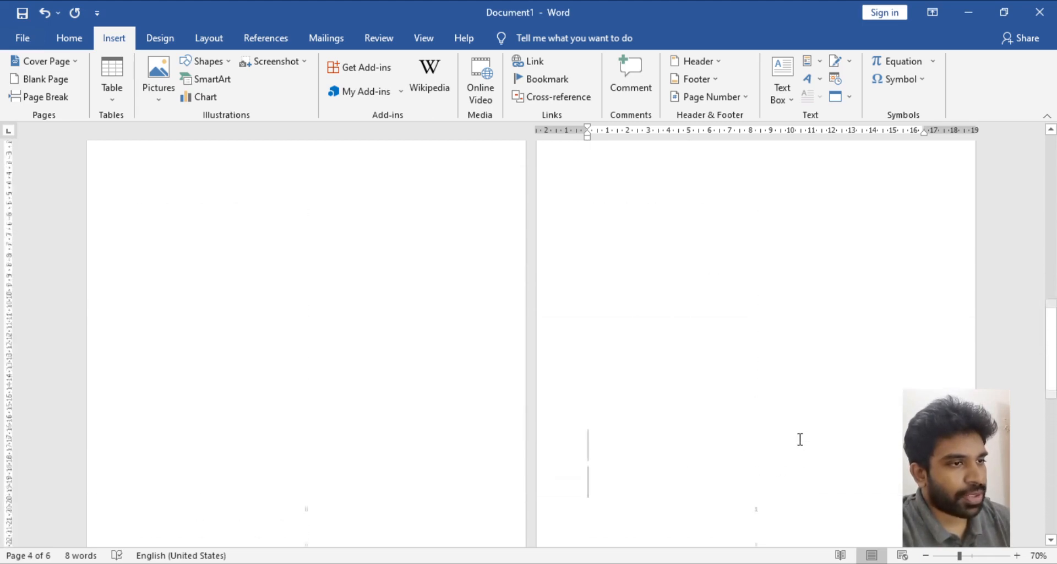
scroll(799, 439, down, 3)
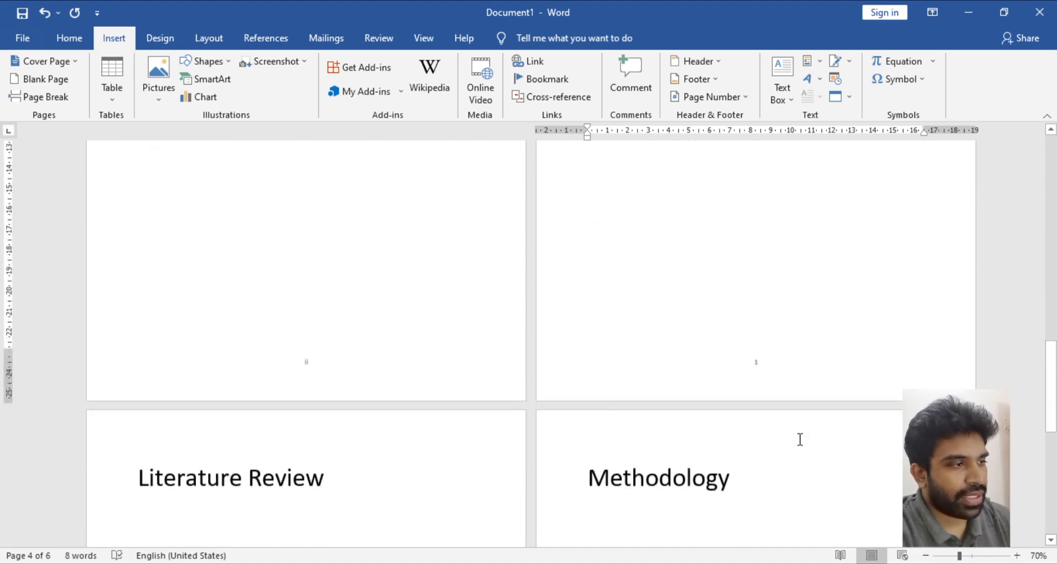
scroll(800, 439, down, 5)
scroll(446, 346, down, 5)
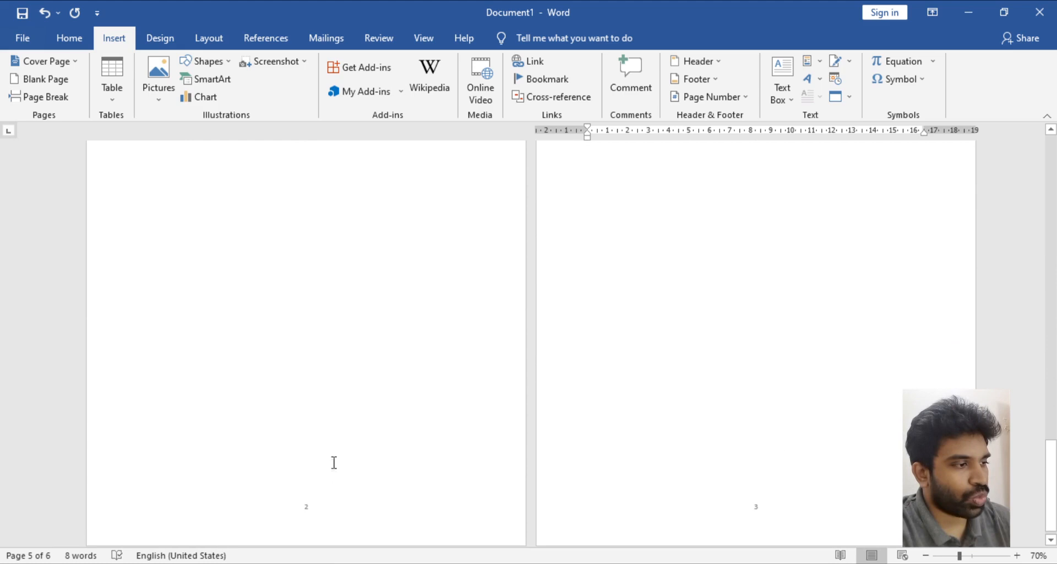
scroll(334, 462, up, 5)
scroll(335, 463, down, 5)
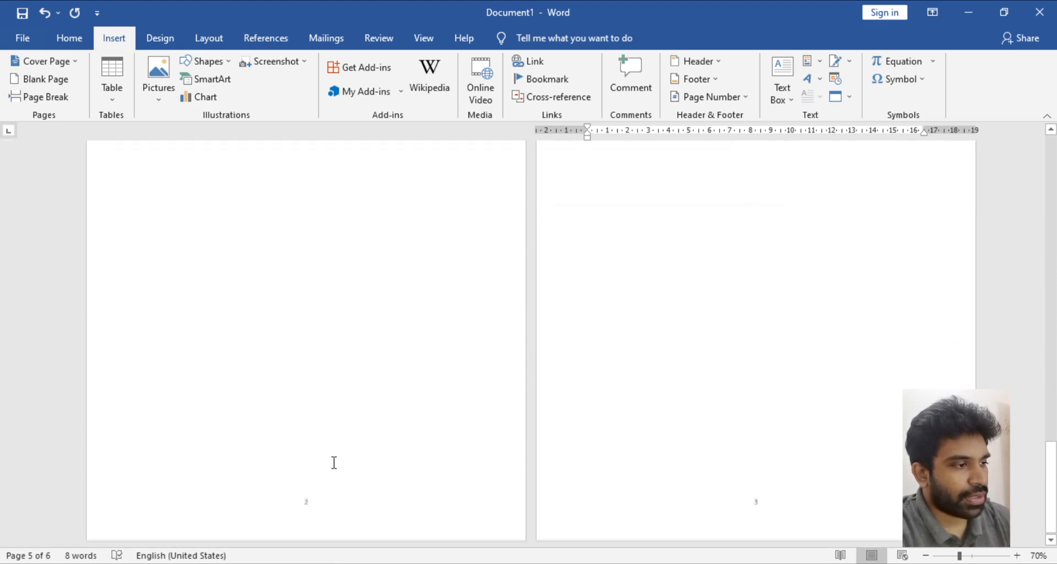
scroll(709, 420, up, 5)
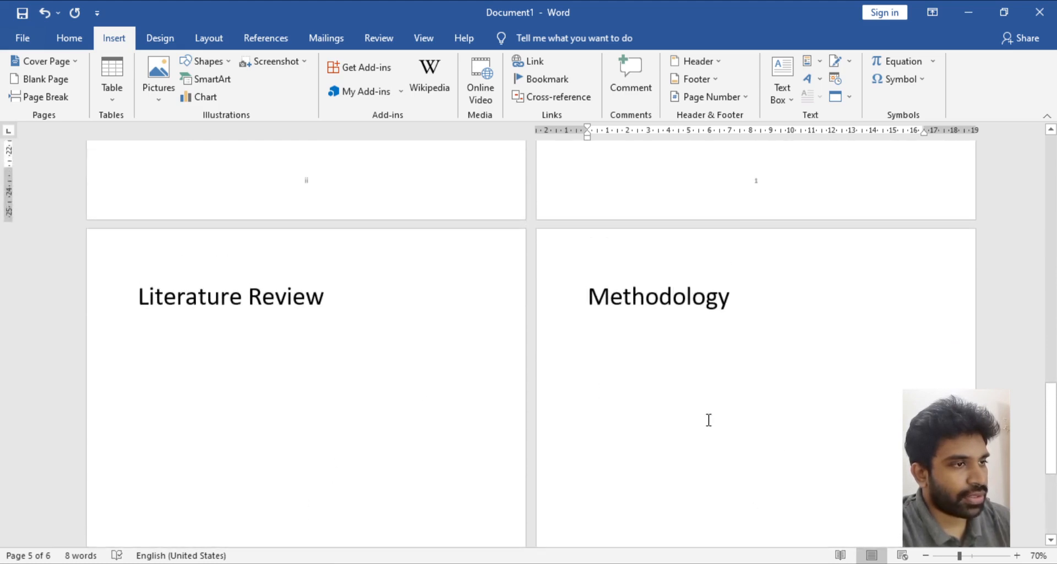
scroll(708, 419, down, 5)
scroll(747, 423, up, 15)
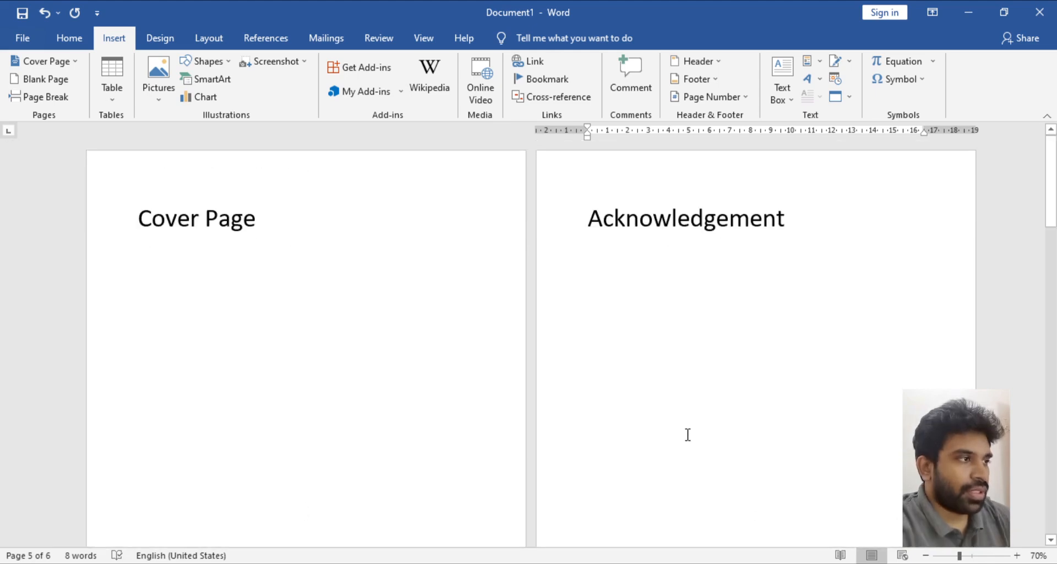
scroll(688, 435, down, 5)
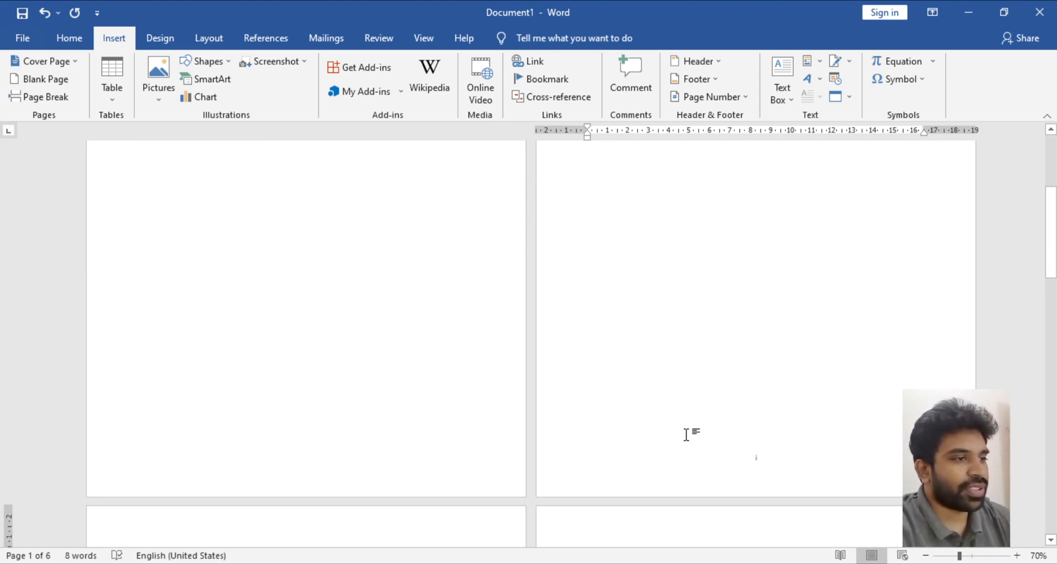
scroll(687, 434, up, 5)
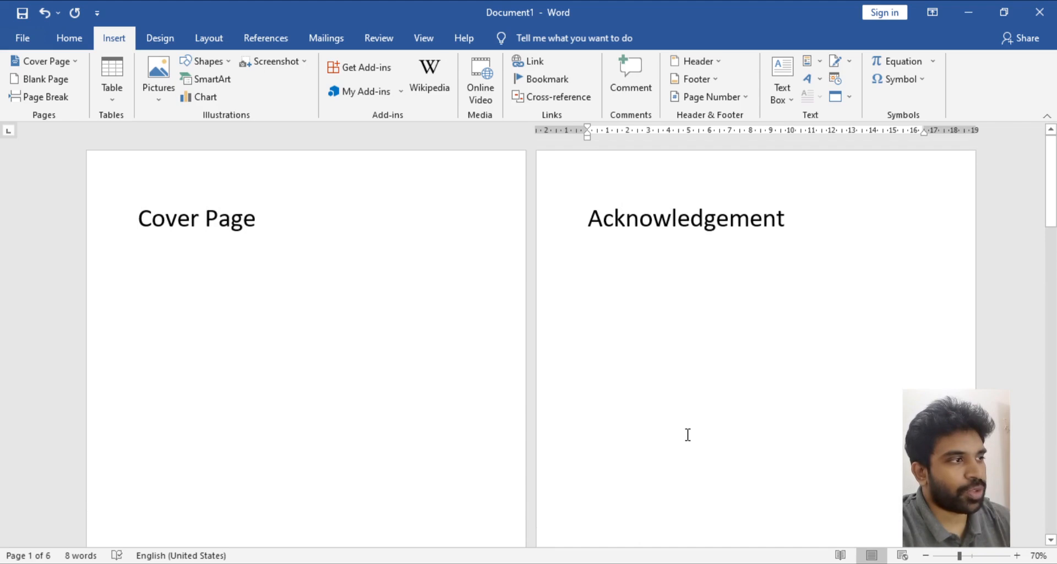